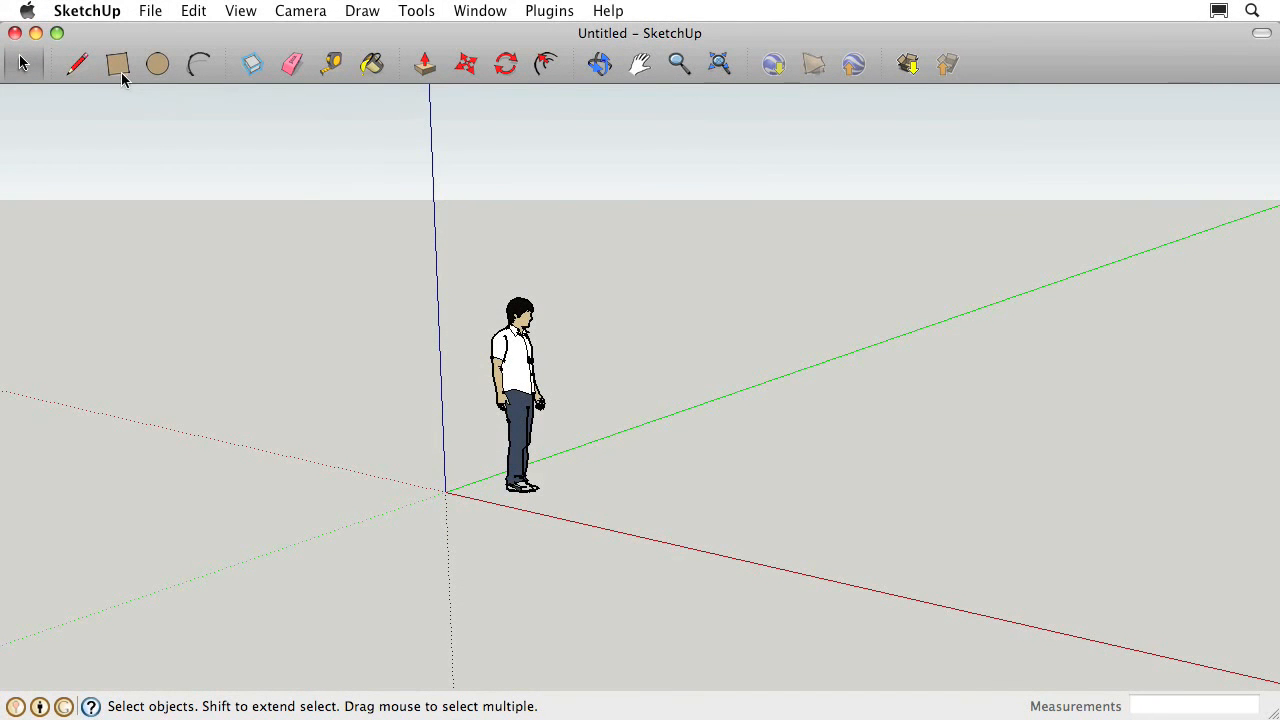
Draw a ground rectangle about 18' long around the origin and pull it up about 8' 5" into a box
left_click(117, 65)
left_click(190, 498)
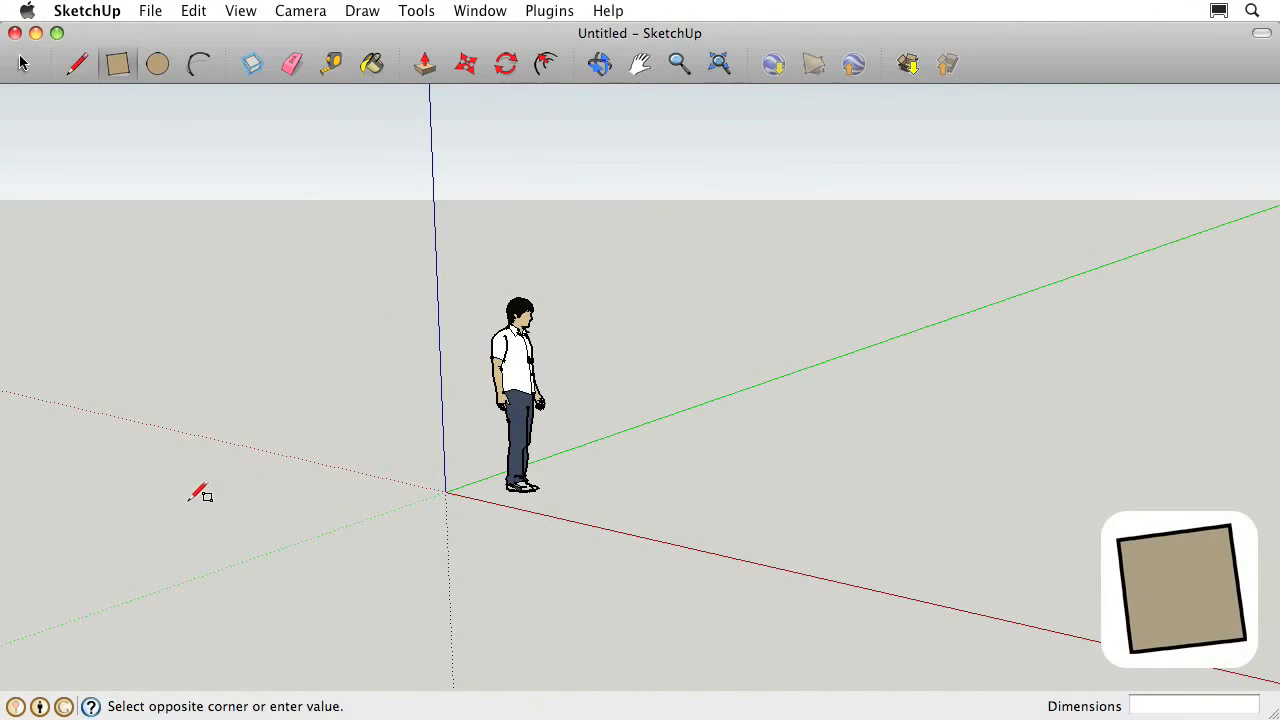
left_click(872, 437)
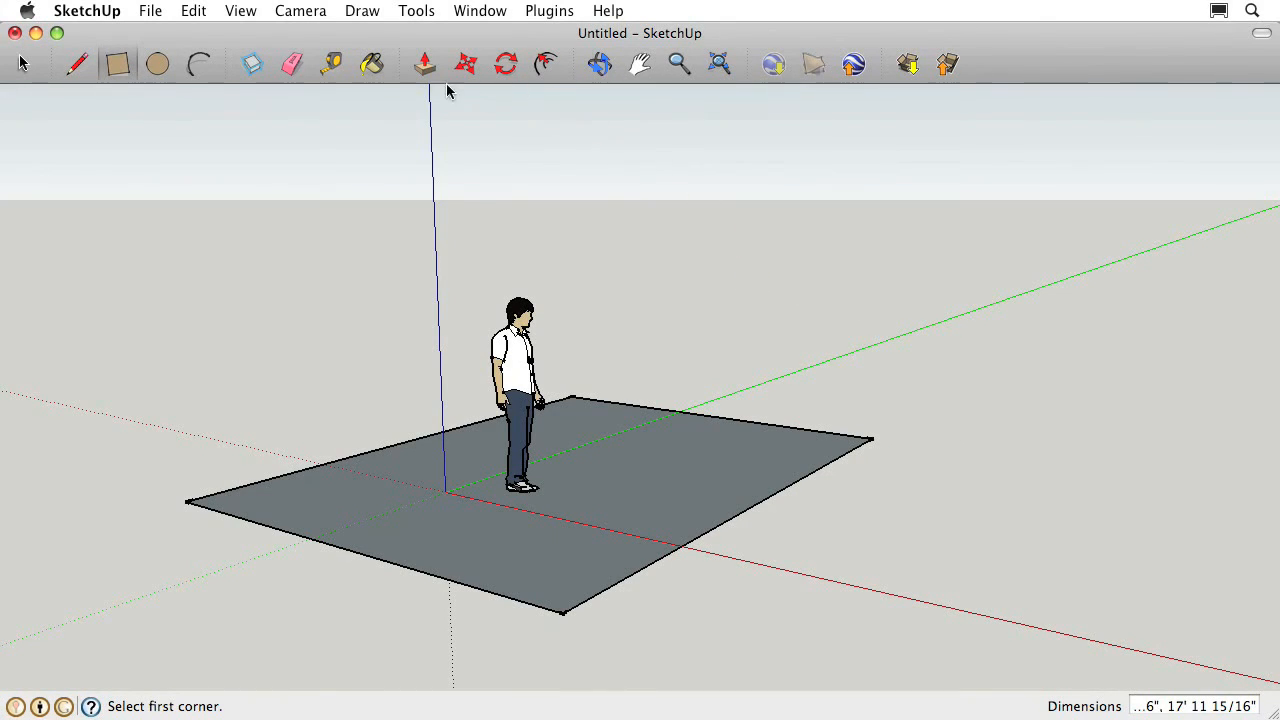
left_click(424, 64)
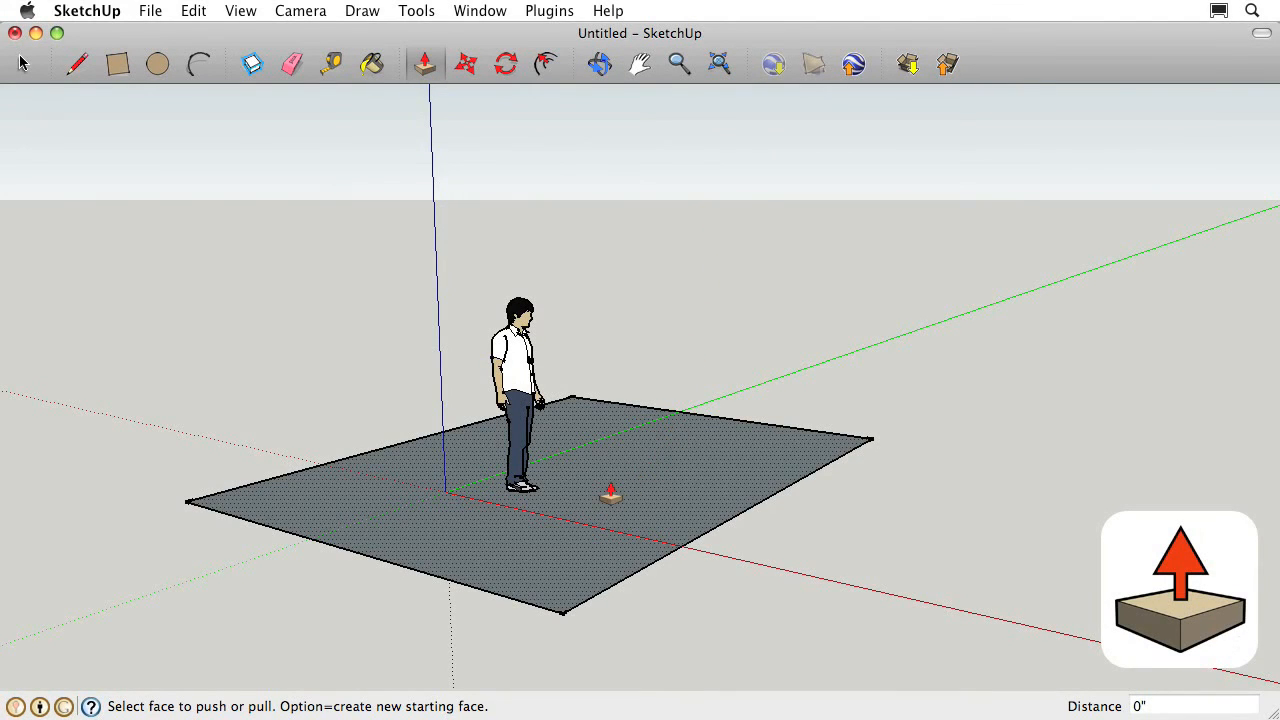
left_click_drag(610, 495, 604, 218)
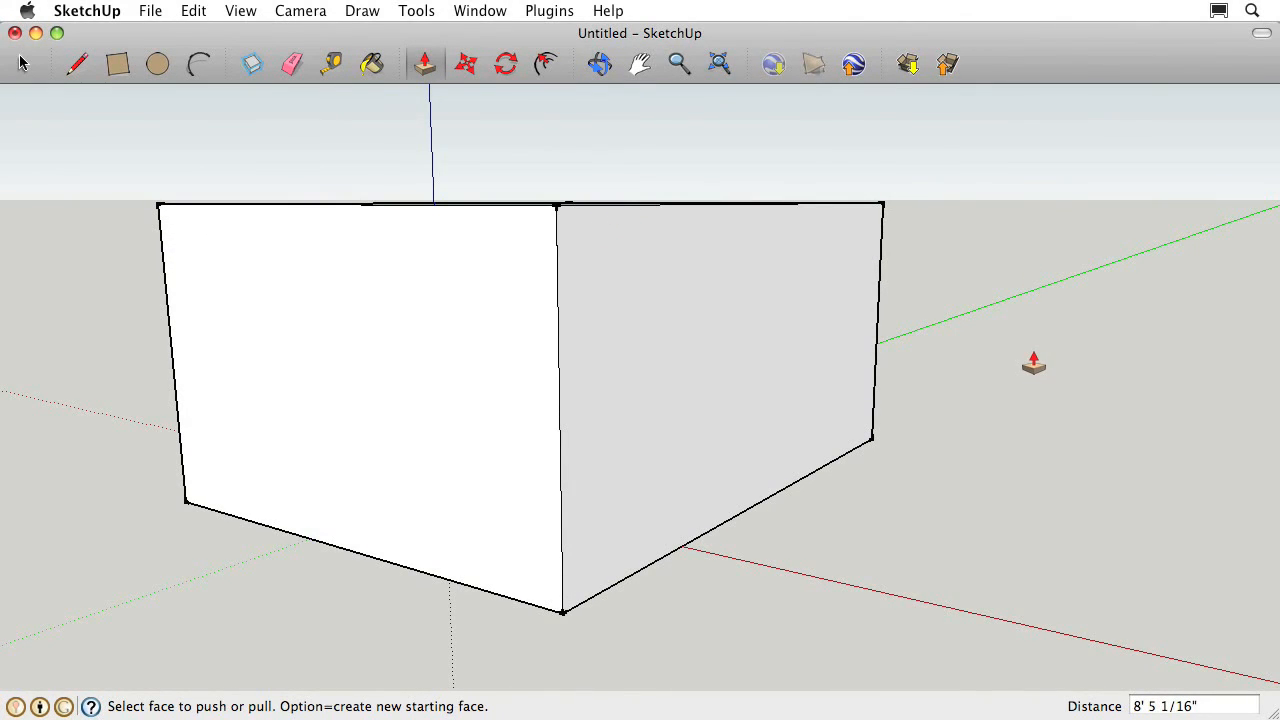
Draw a door rectangle about 7' tall on the box's long wall, standing on the bottom edge near the corner
left_click(599, 64)
left_click_drag(1014, 417, 812, 444)
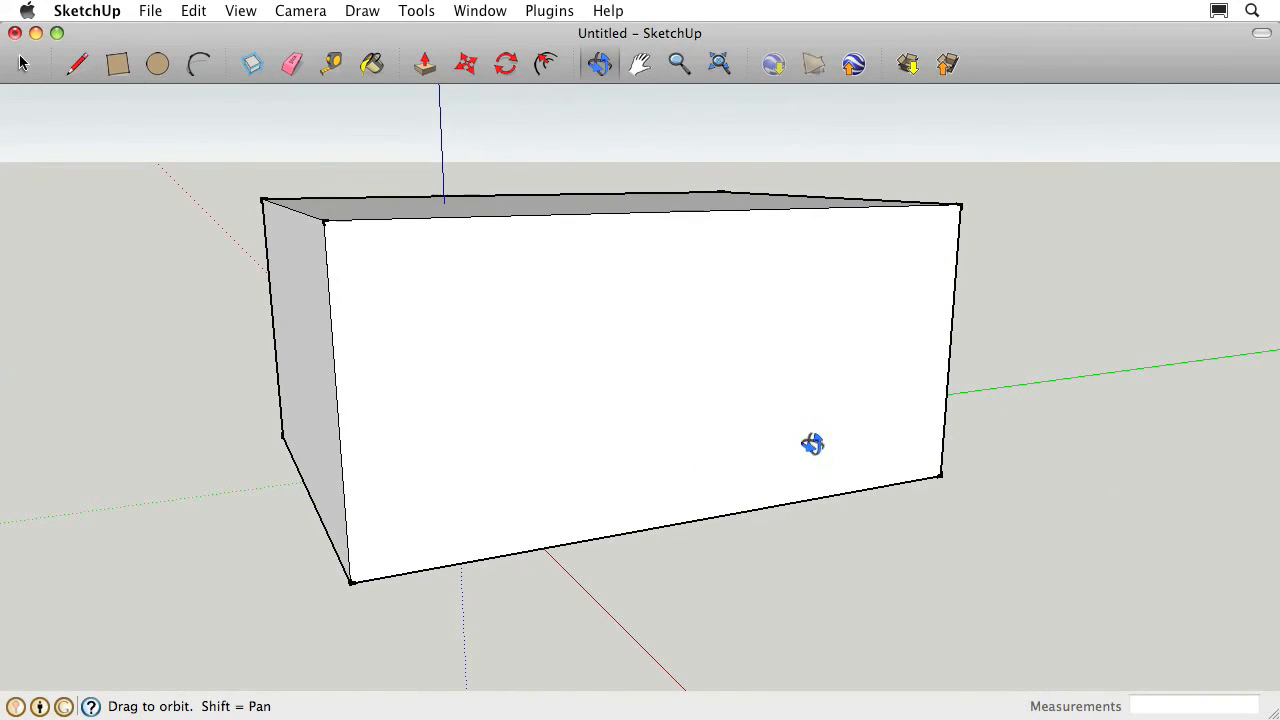
left_click(121, 66)
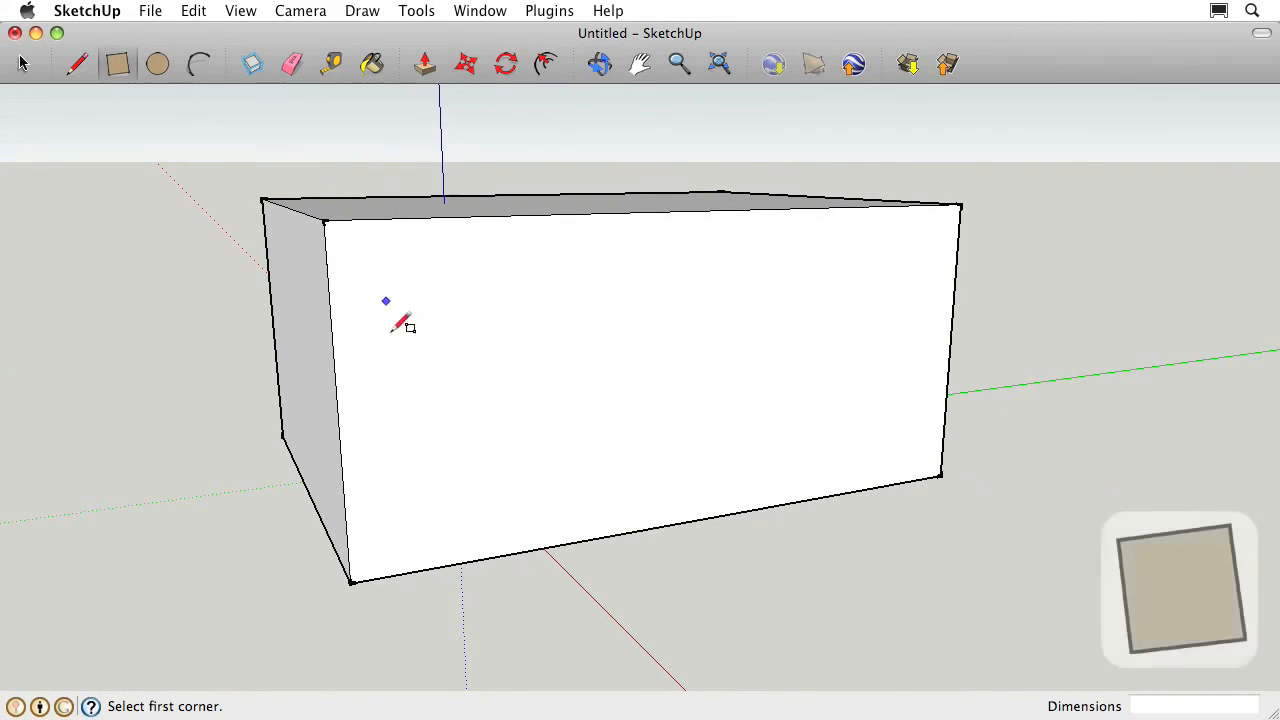
left_click(381, 577)
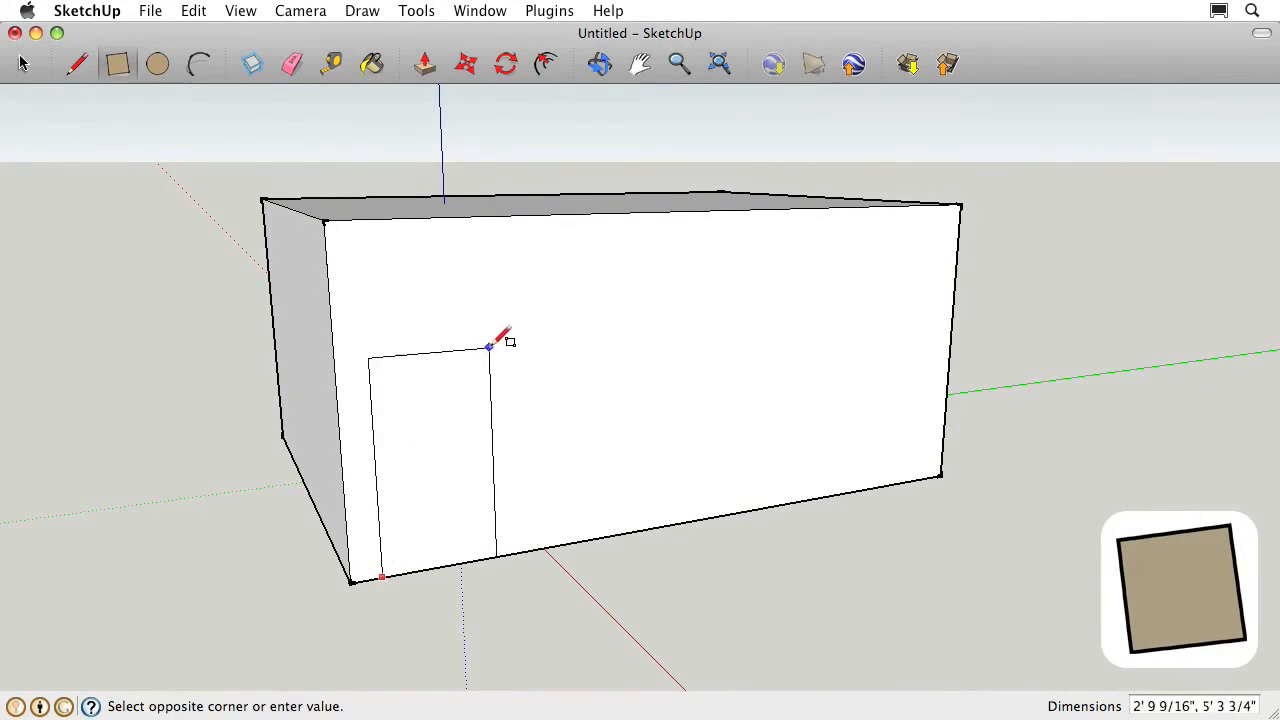
left_click(508, 280)
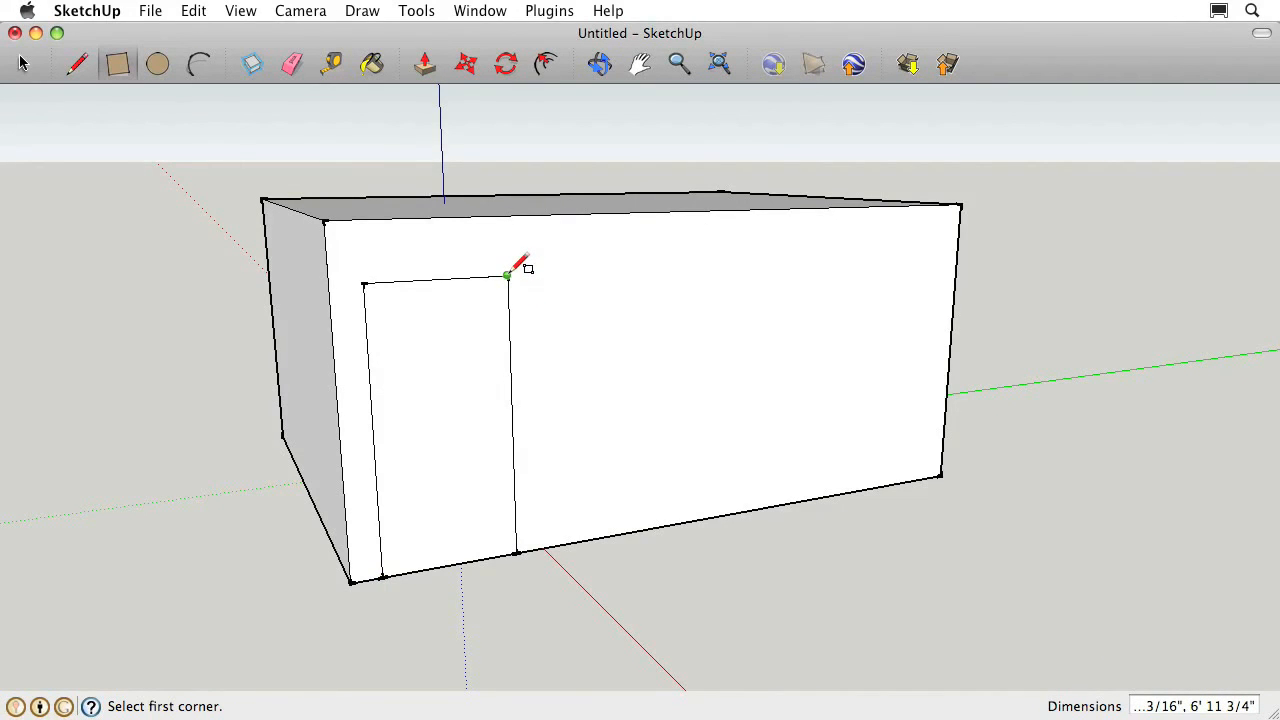
Push the door face inward about 9 1/4" and erase its bottom edge to open the doorway
left_click(425, 65)
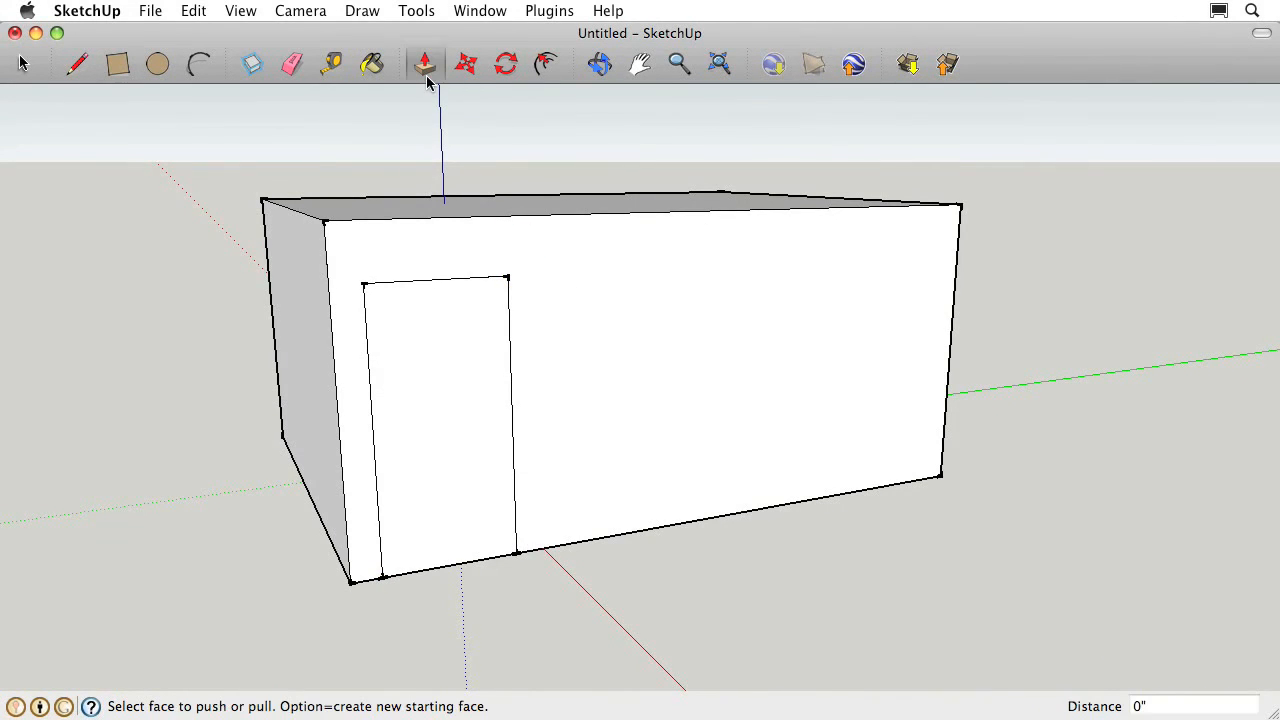
left_click_drag(463, 440, 450, 465)
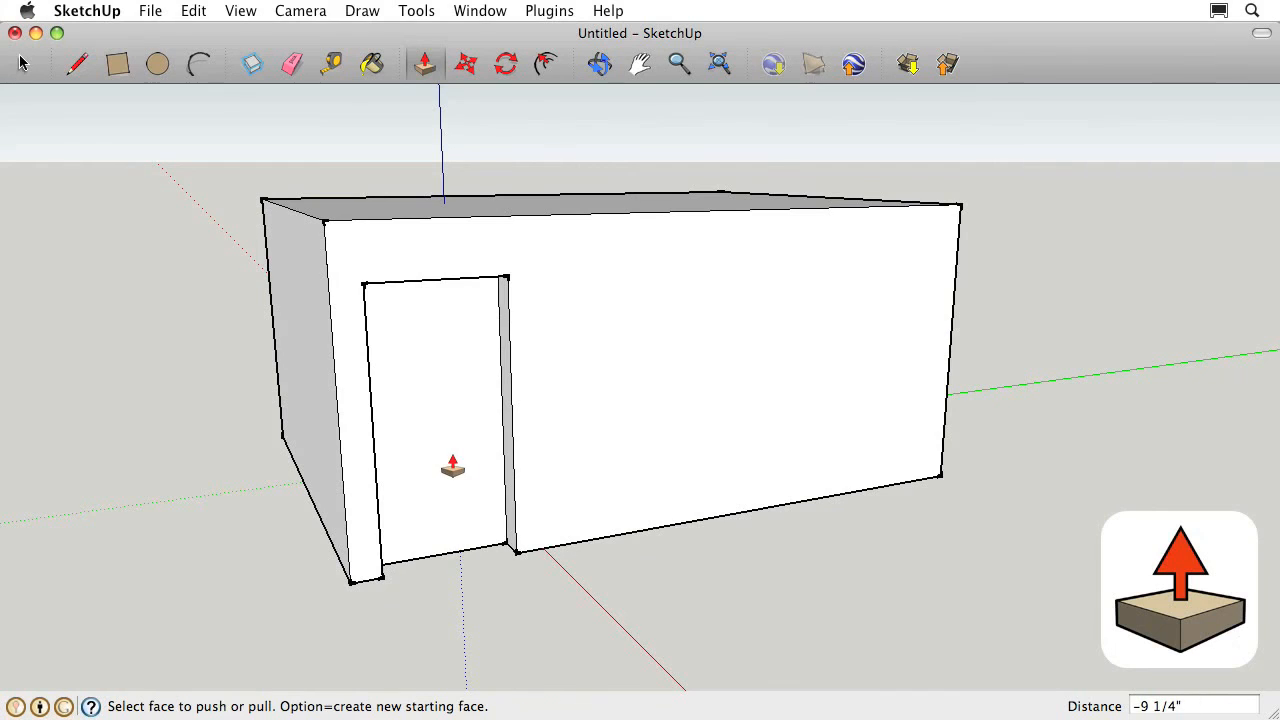
left_click(291, 64)
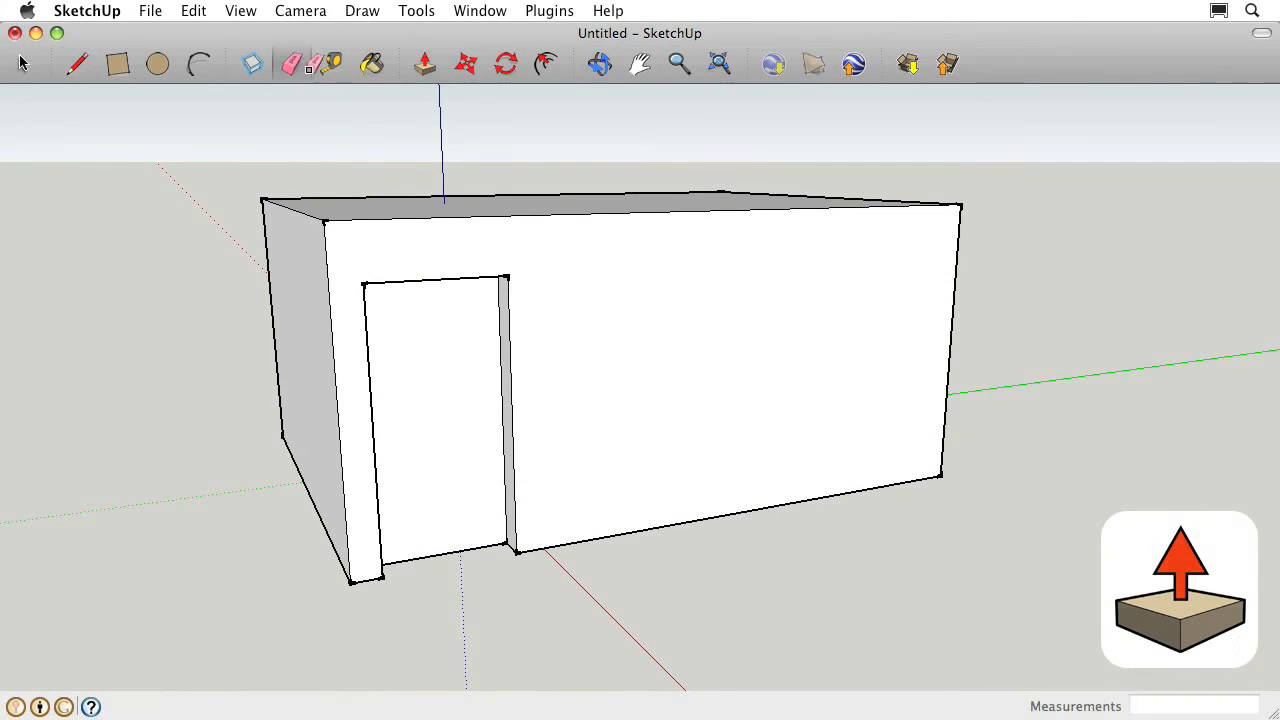
left_click_drag(449, 545, 457, 571)
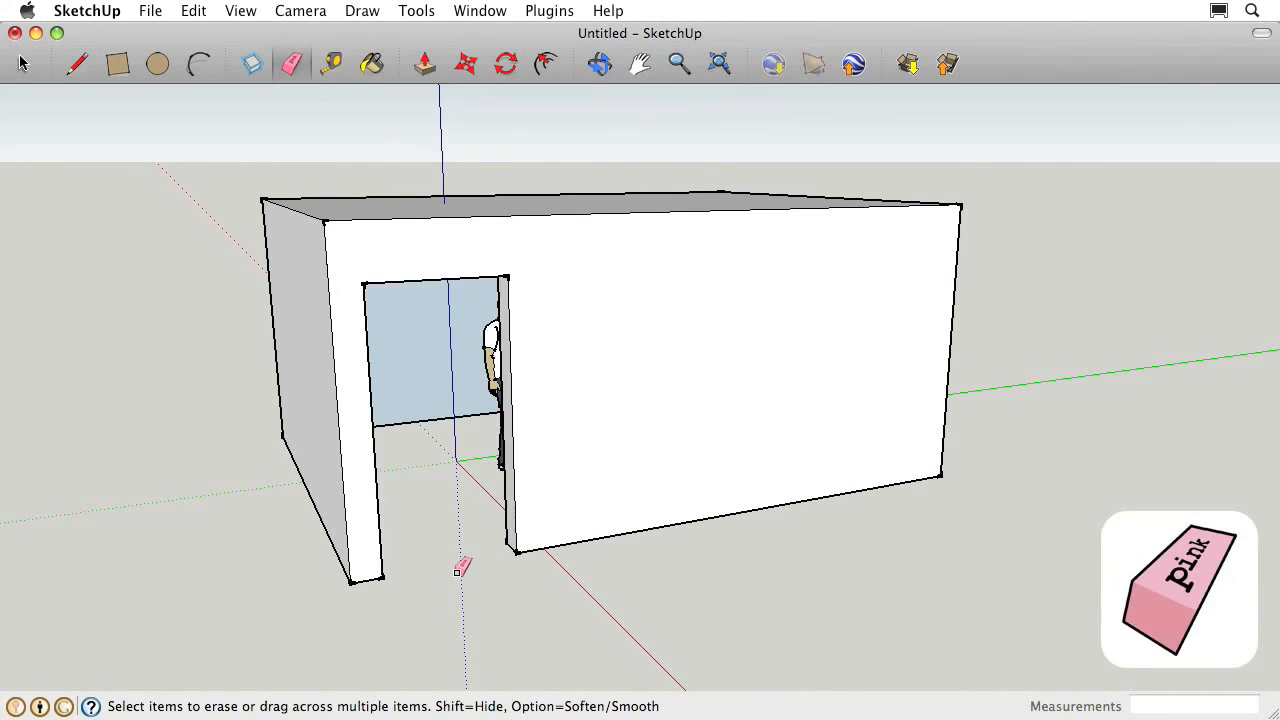
Draw a circle with a radius of about 2' 7" on the end wall adjoining the door wall
left_click(599, 64)
left_click_drag(266, 323, 637, 317)
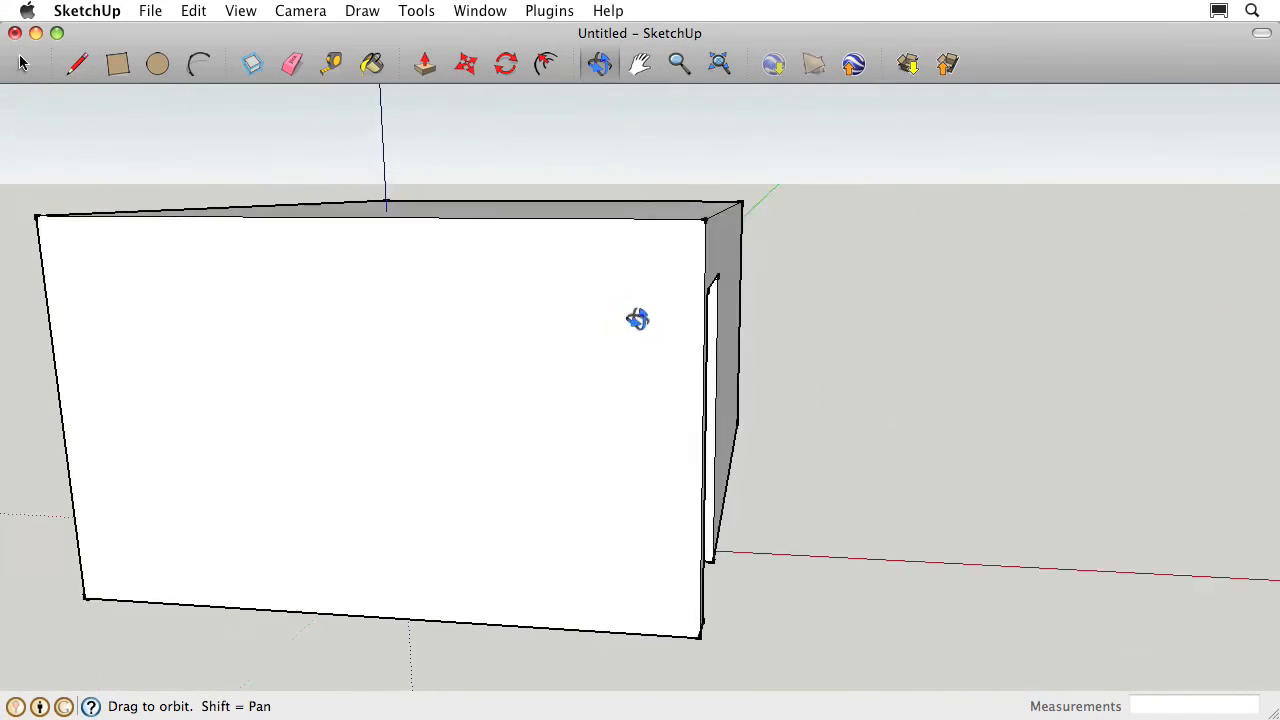
left_click(158, 63)
left_click(370, 405)
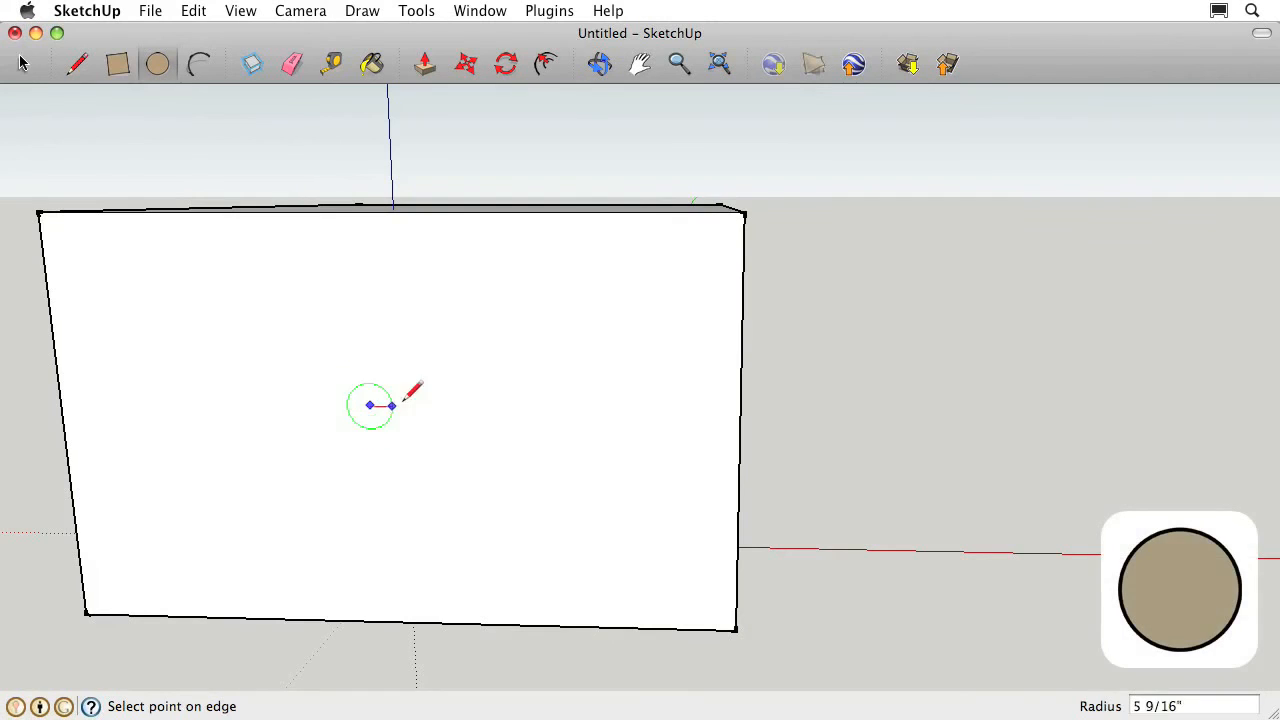
left_click(497, 405)
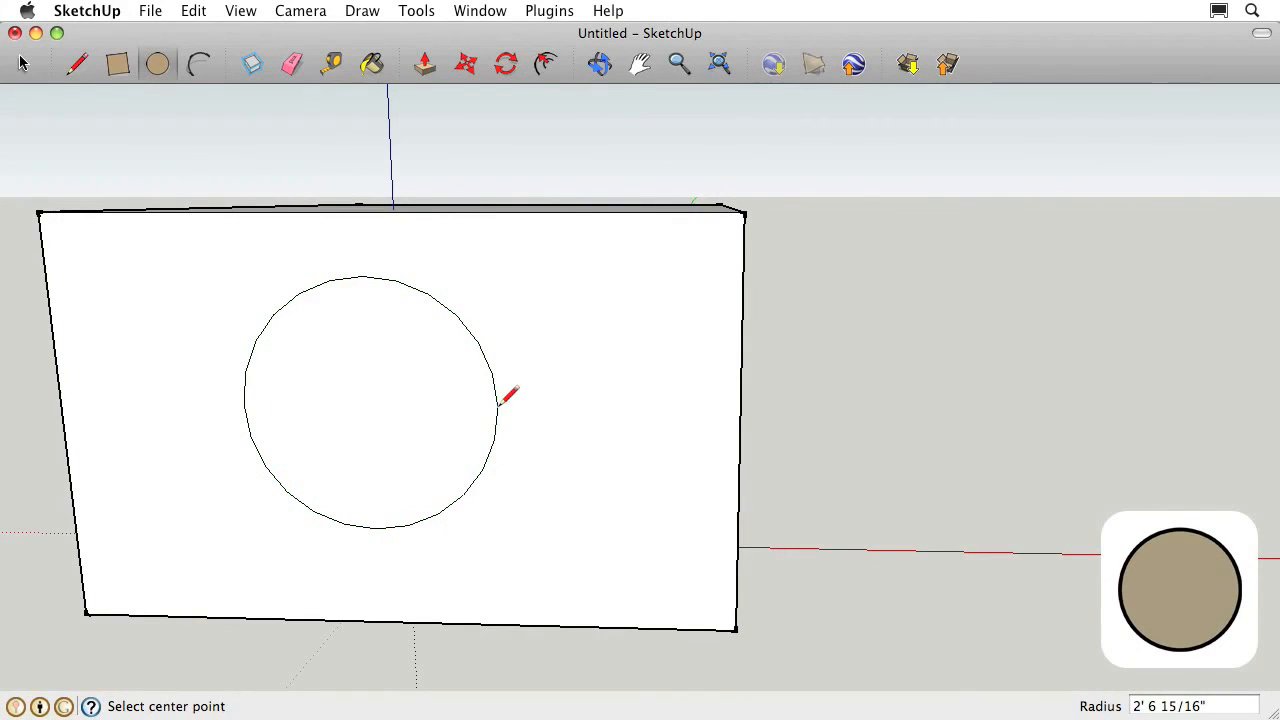
Draw a circle with a radius of about 2' 8" on the door wall, beside the doorway
left_click(599, 63)
left_click_drag(1017, 234, 650, 350)
left_click(158, 63)
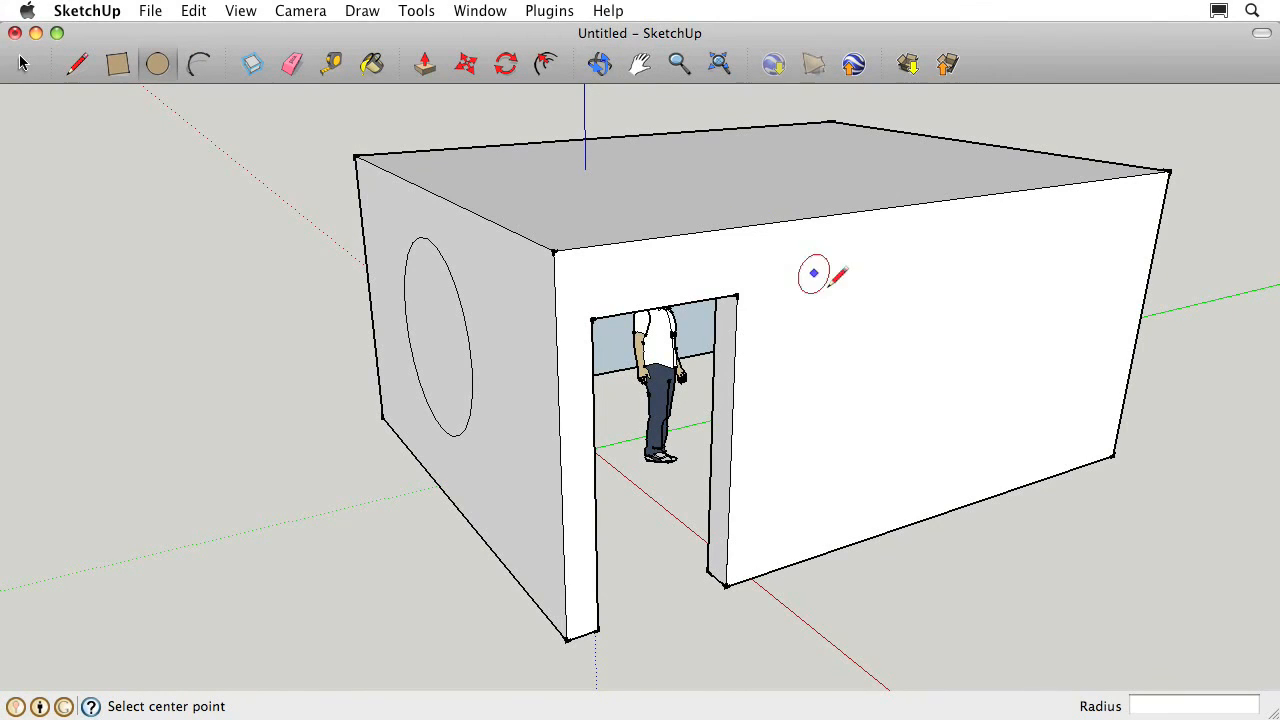
left_click(940, 353)
left_click(1018, 338)
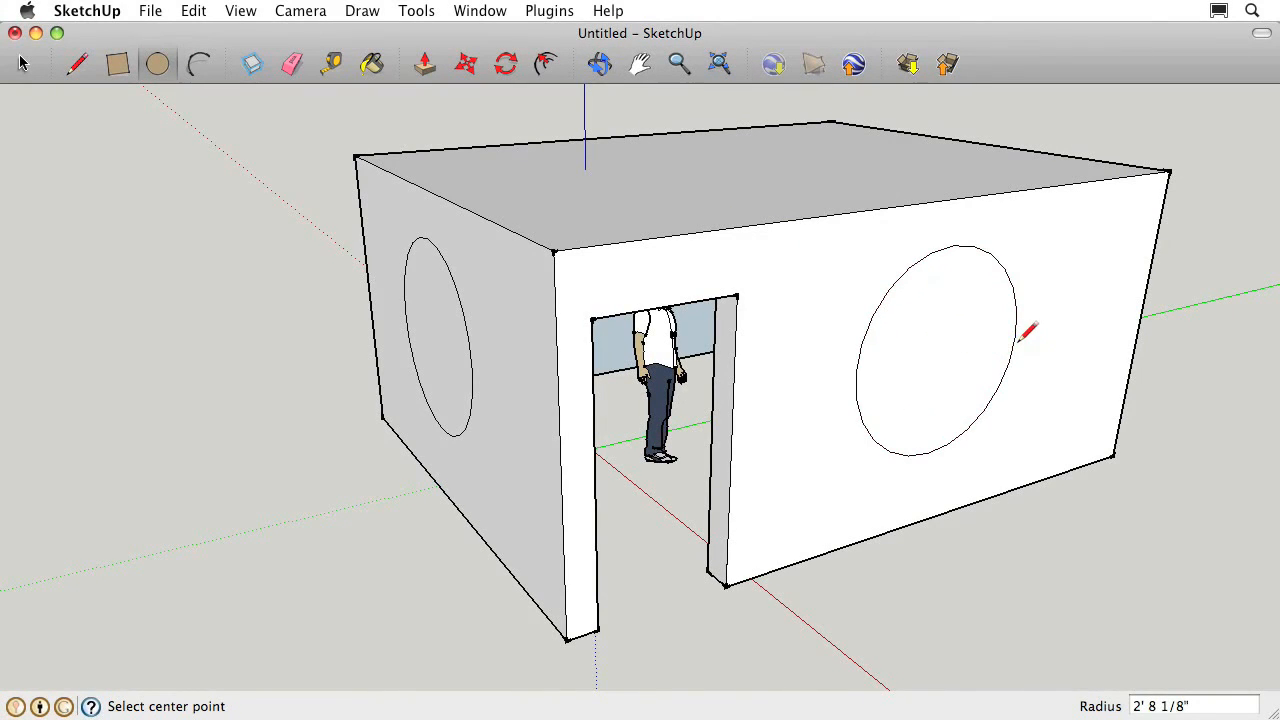
Delete the circular faces on the door wall and the end wall to open two round windows
left_click(22, 66)
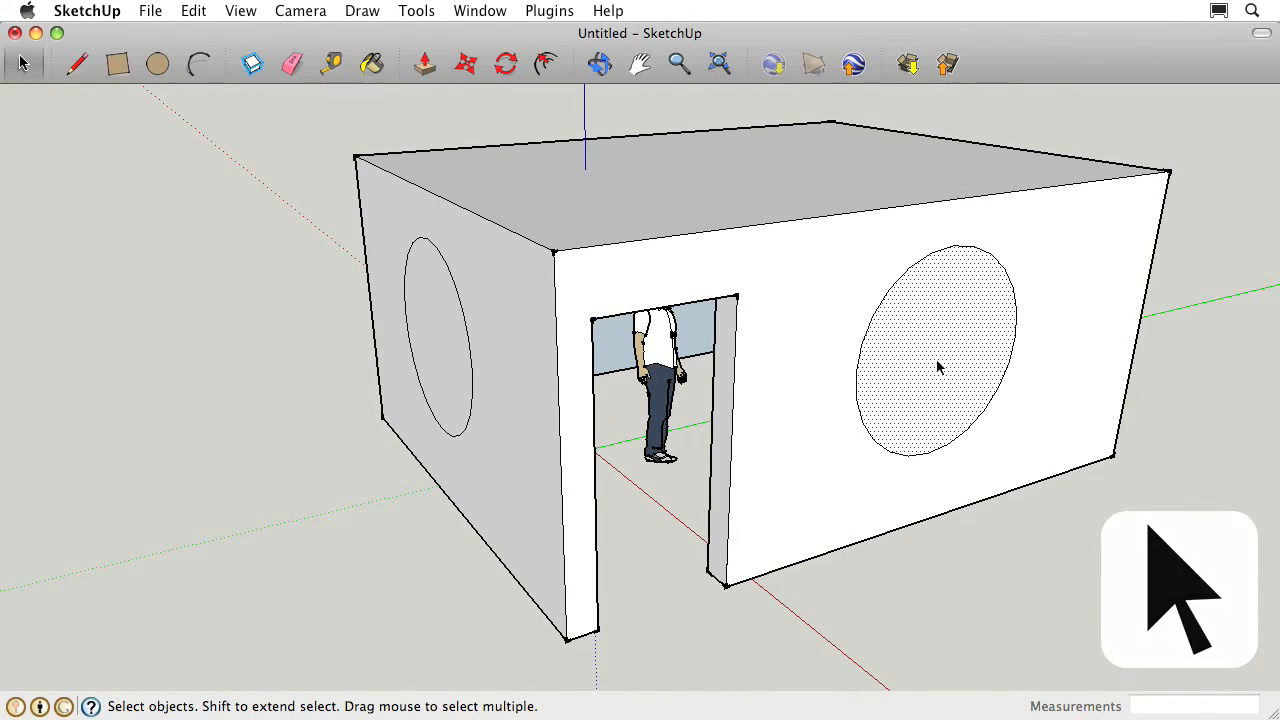
key("Delete")
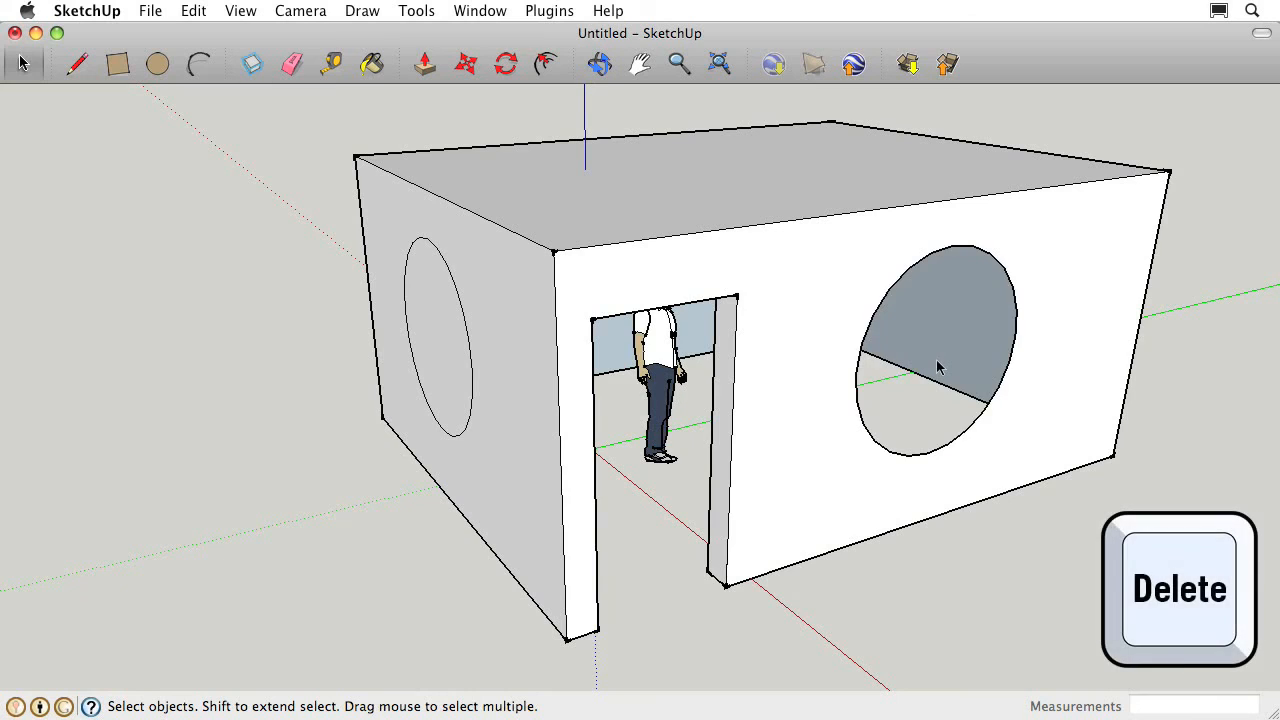
left_click(445, 314)
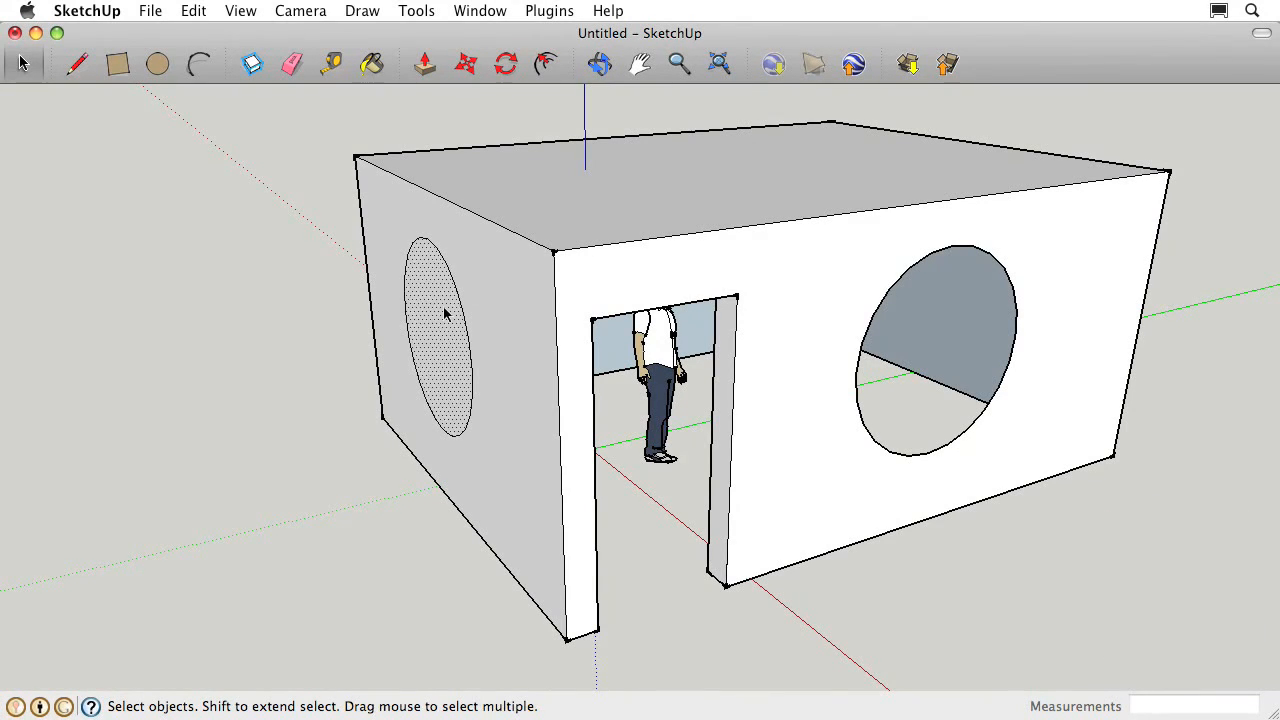
key("Delete")
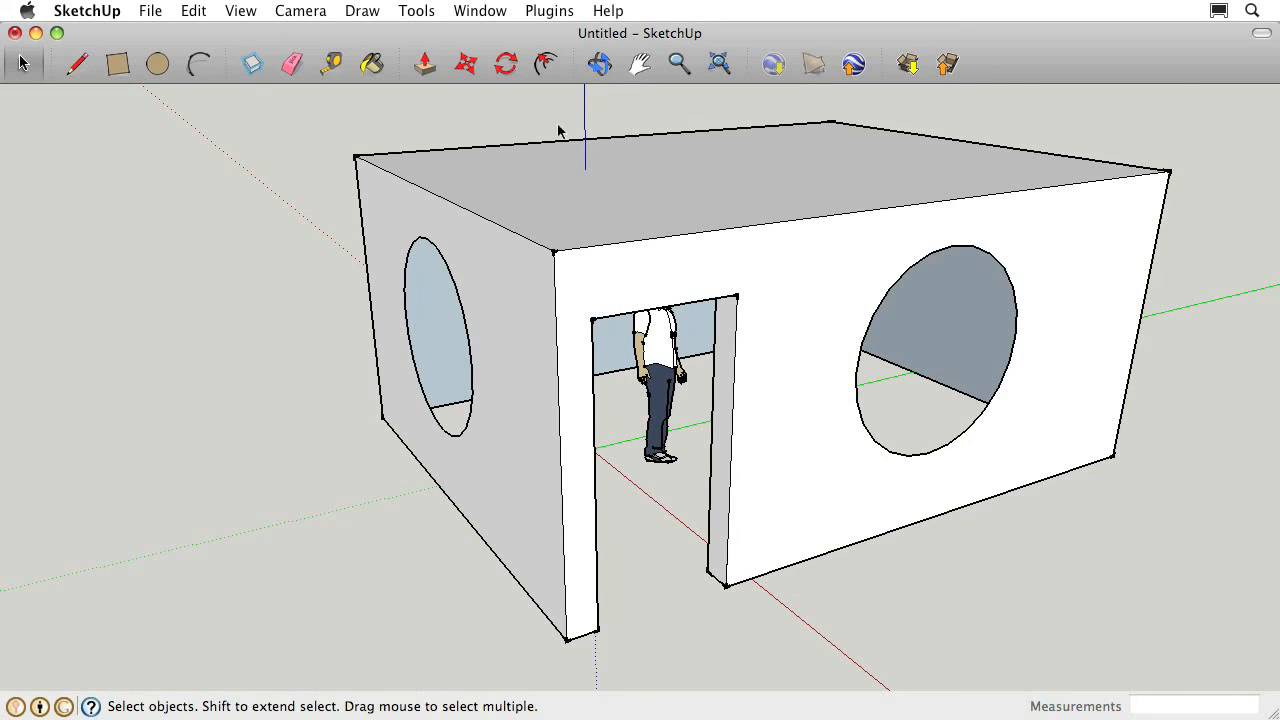
Pull the top face of the box up by about 5' 4" to make the building taller
left_click(598, 64)
left_click_drag(1117, 374, 1140, 337)
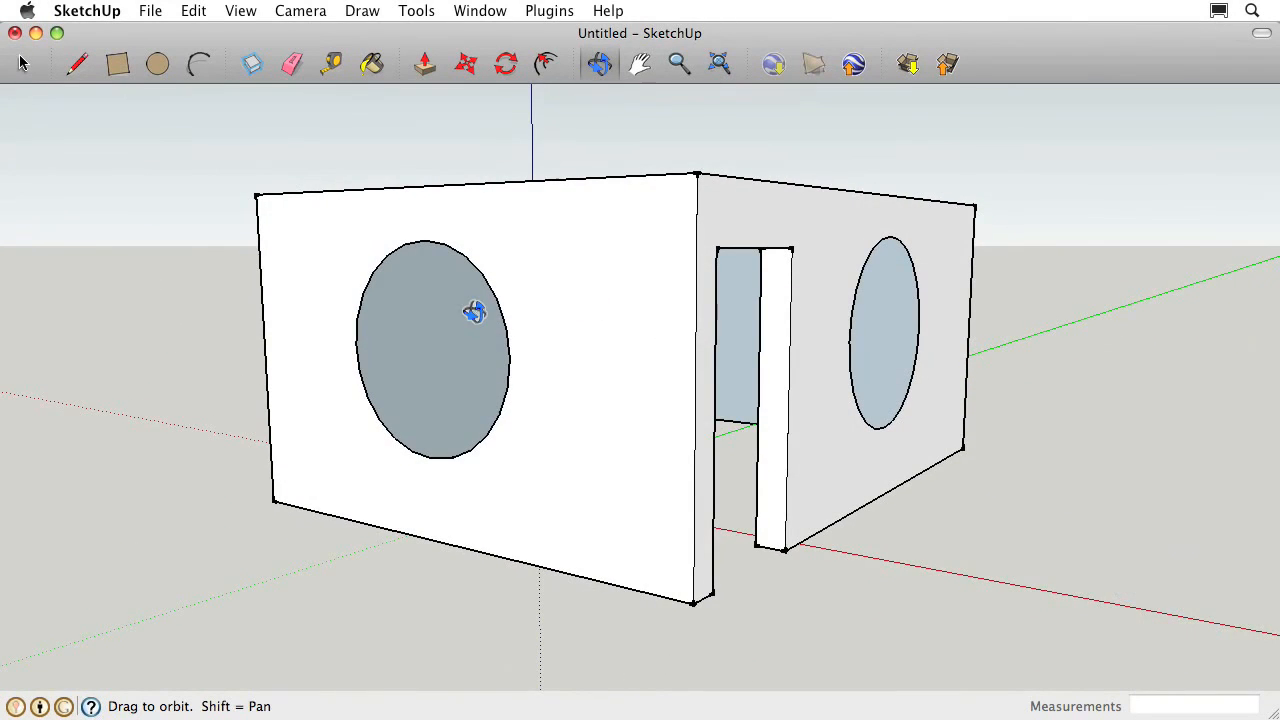
left_click_drag(477, 314, 581, 413)
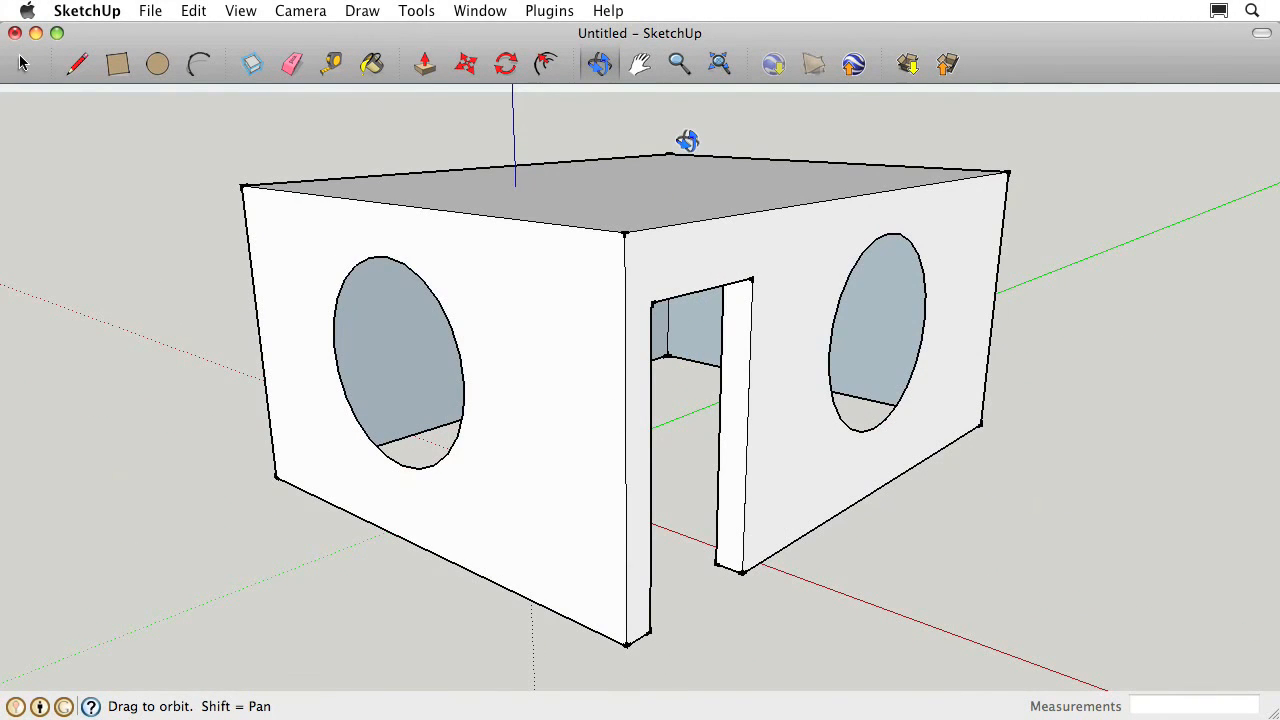
left_click(679, 63)
left_click_drag(669, 212, 672, 348)
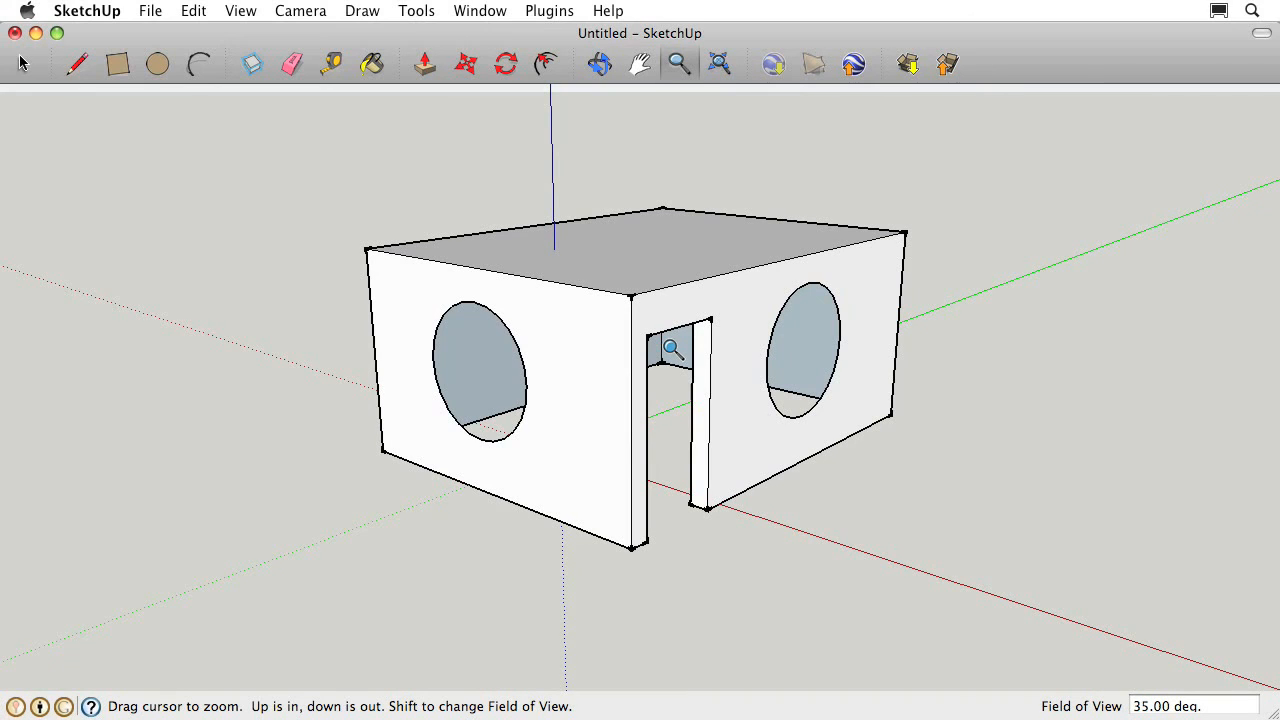
left_click(639, 66)
left_click_drag(637, 160, 638, 218)
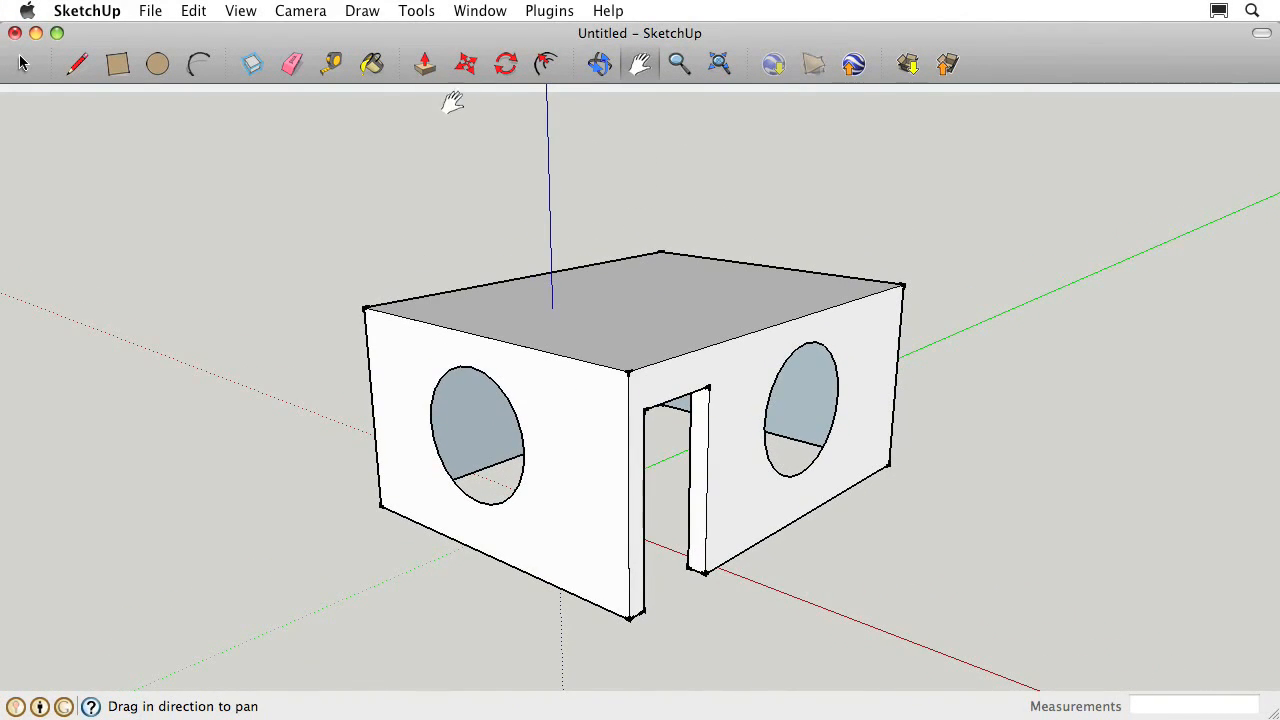
left_click(424, 68)
left_click_drag(644, 314, 633, 178)
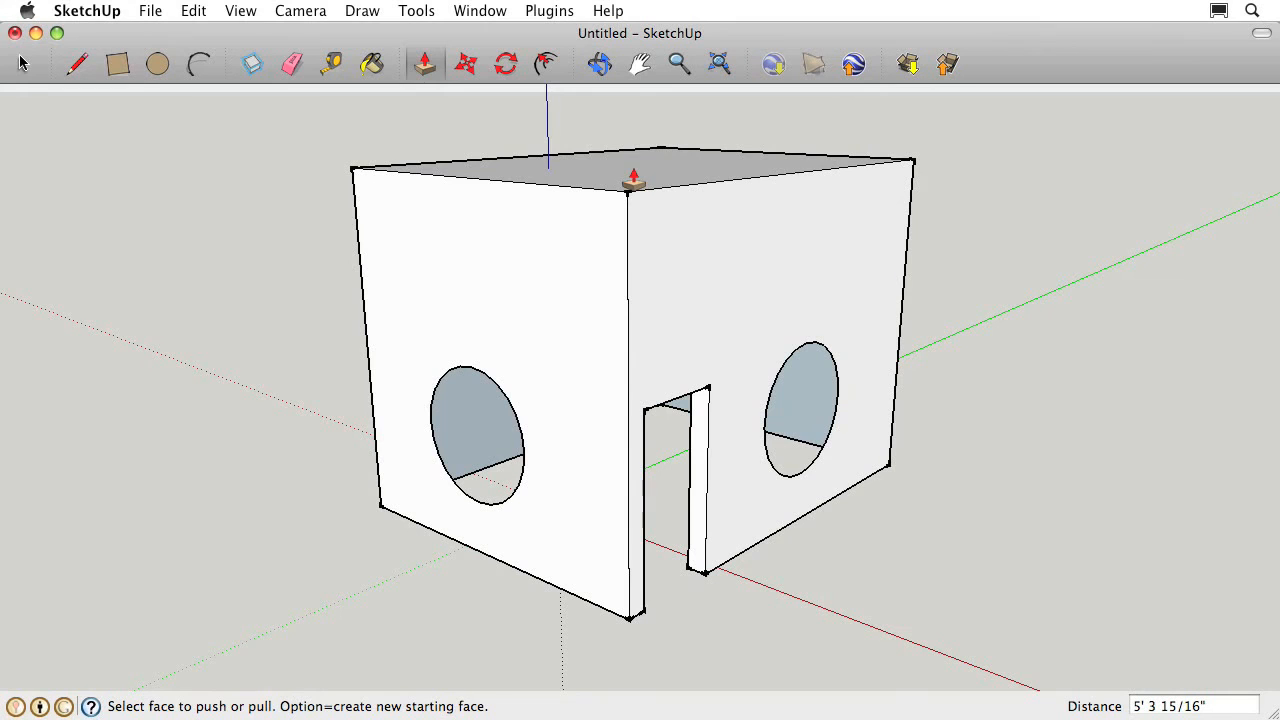
Draw two sloping gable lines about 8' 4" long on the end wall, from the top edge's midpoint to the side edges
left_click(598, 66)
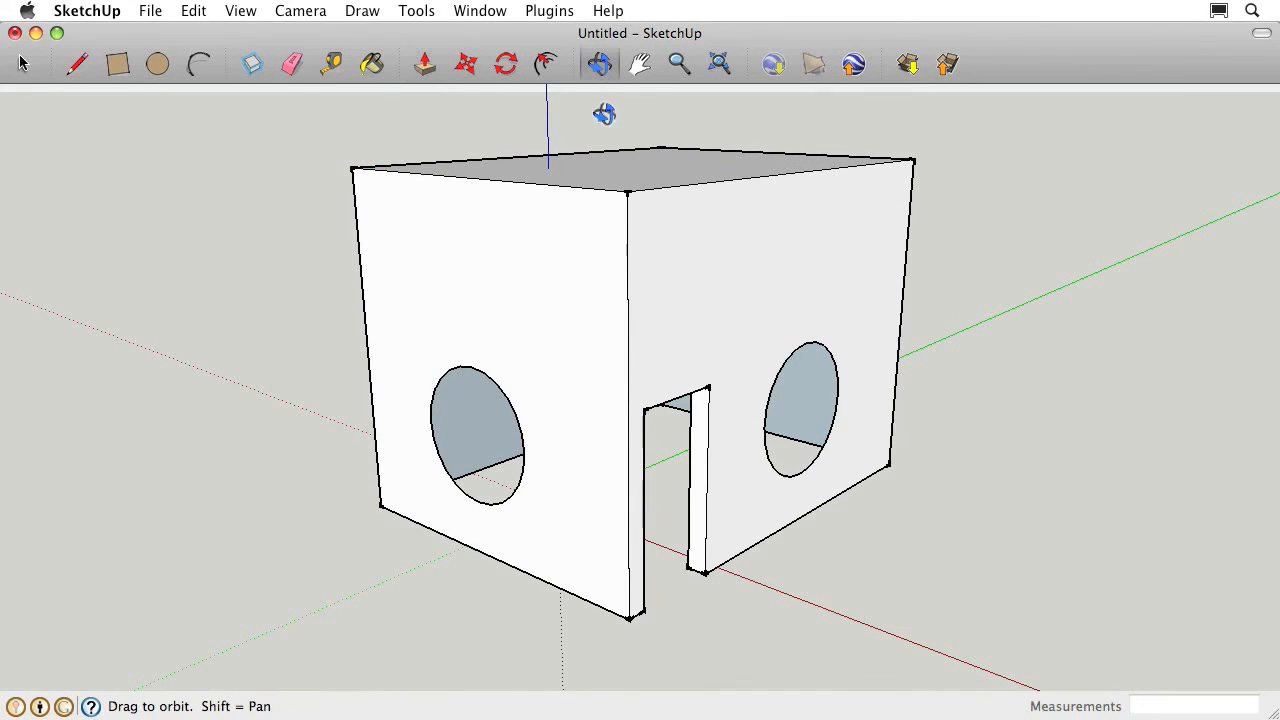
left_click_drag(606, 563, 609, 437)
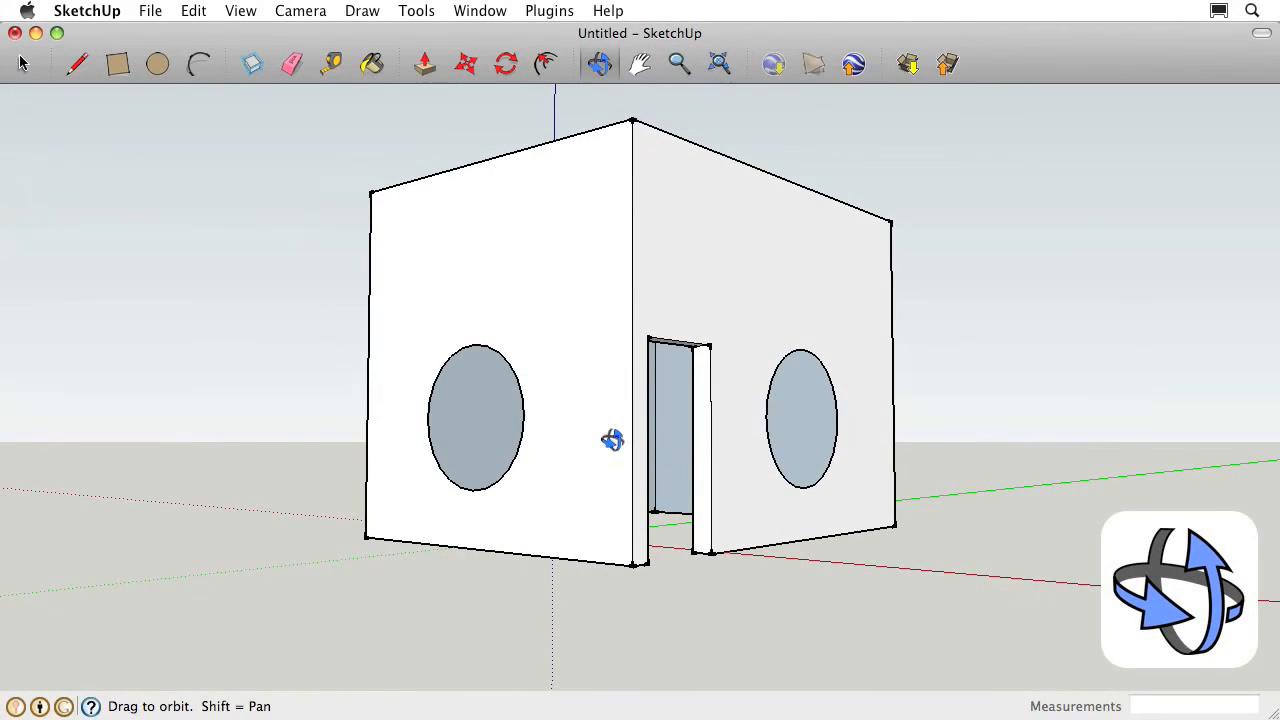
left_click_drag(429, 440, 583, 411)
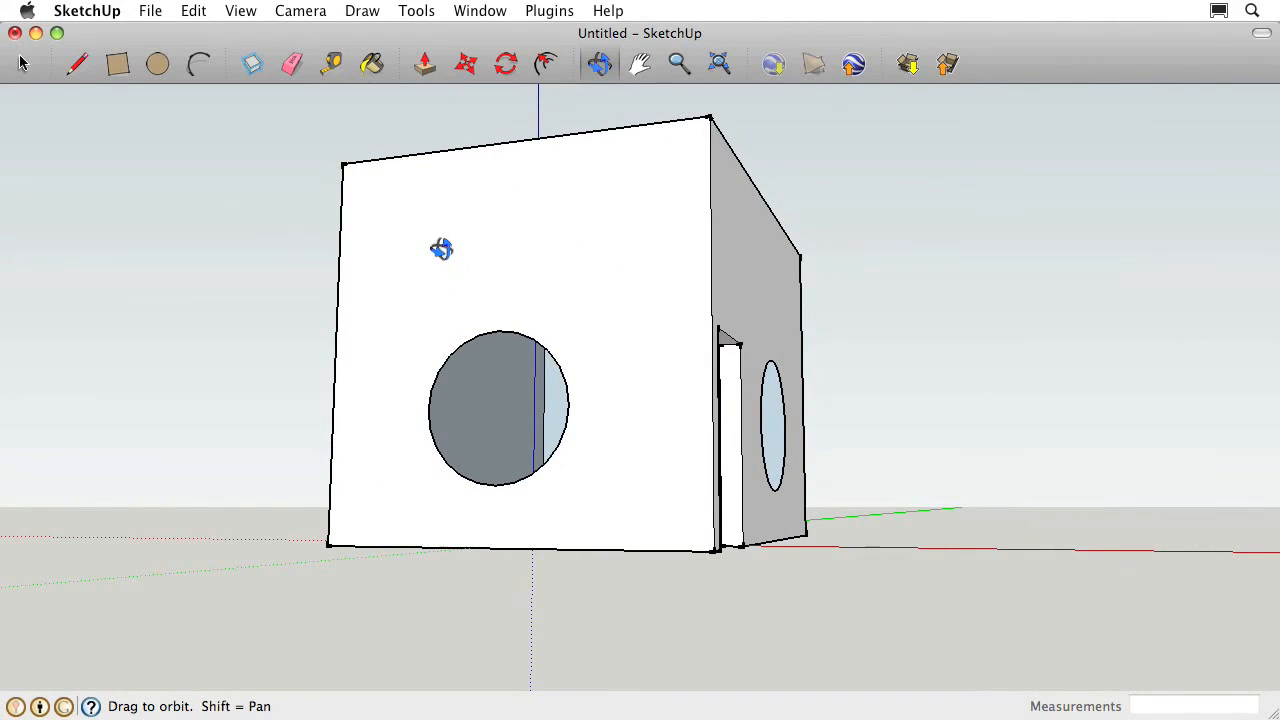
left_click(79, 68)
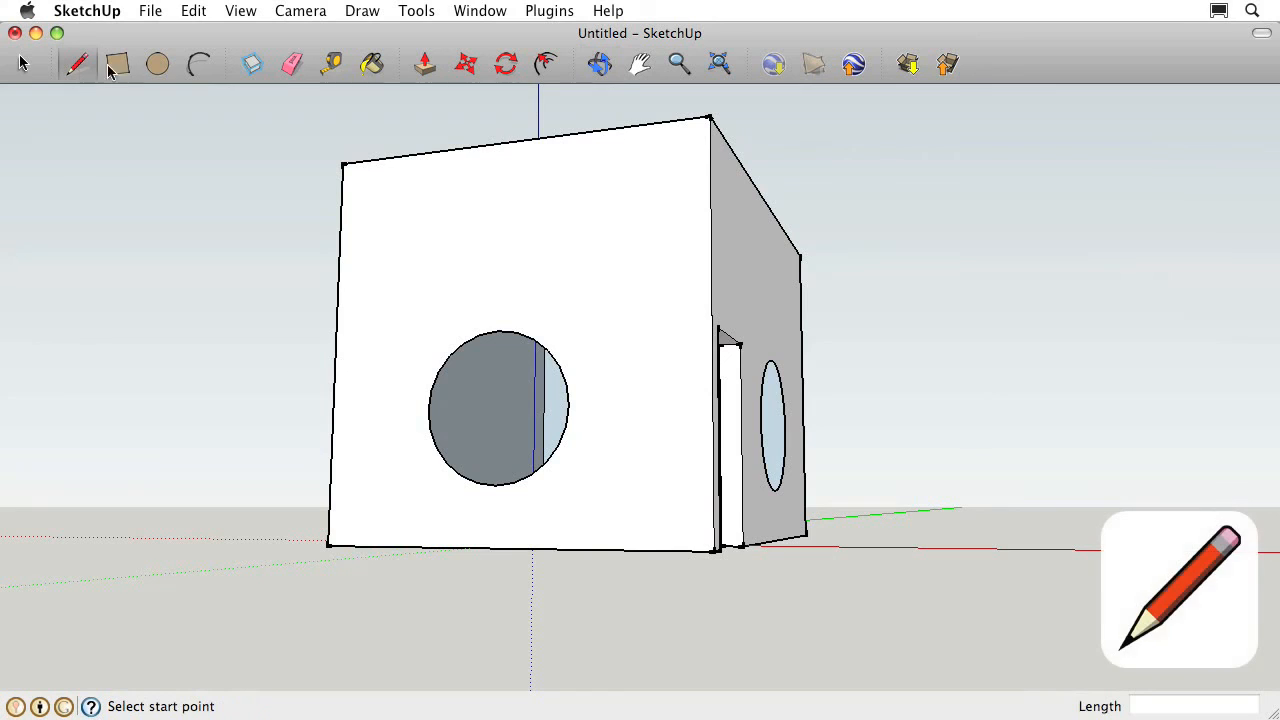
left_click(513, 141)
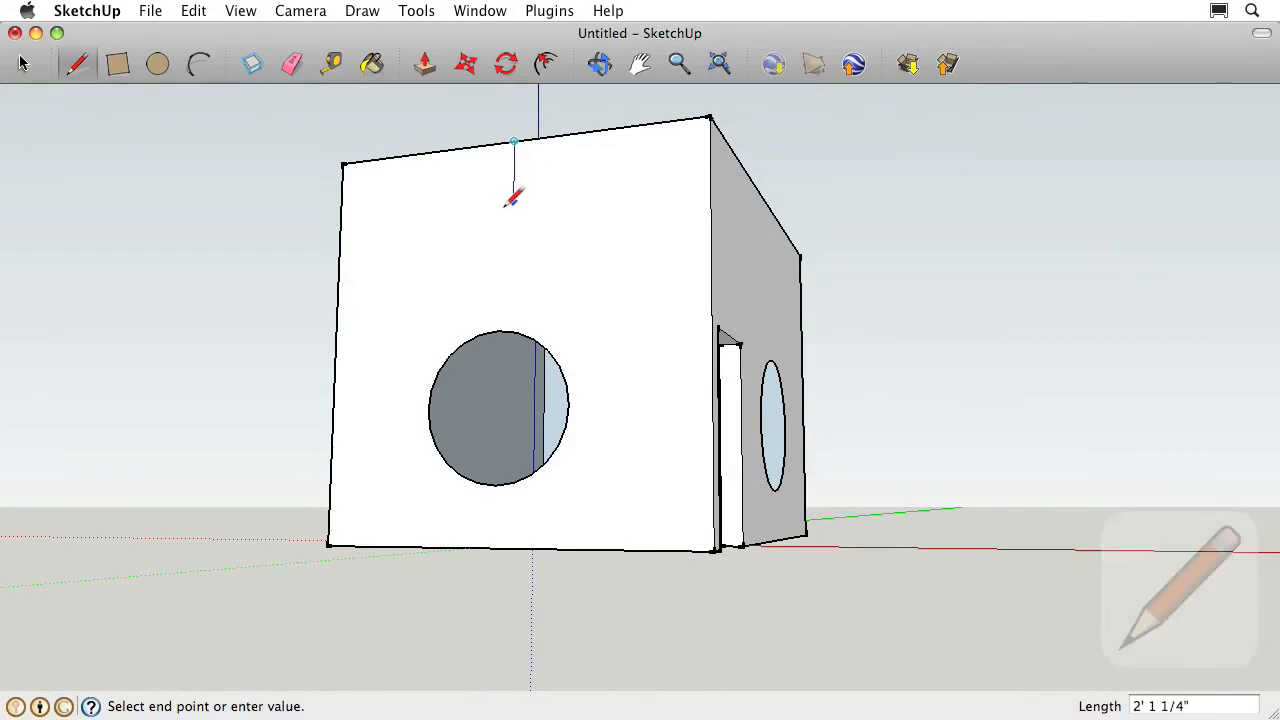
left_click(339, 288)
left_click(513, 141)
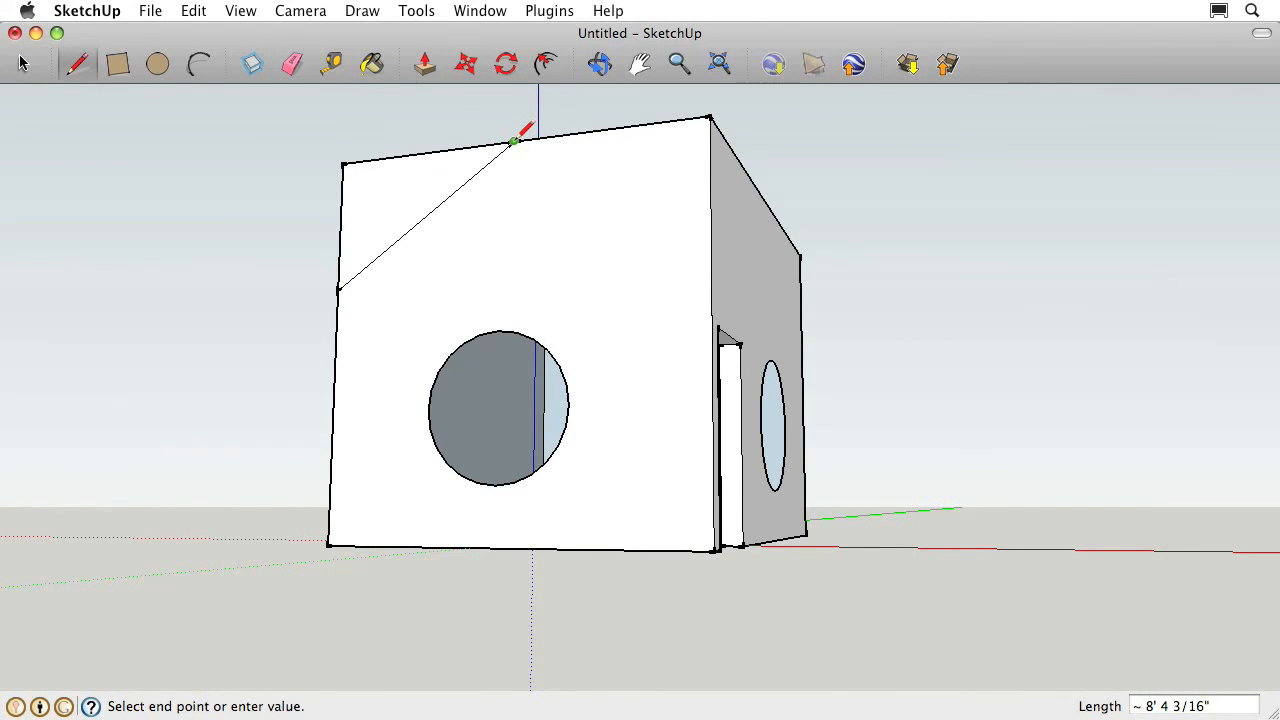
left_click(711, 258)
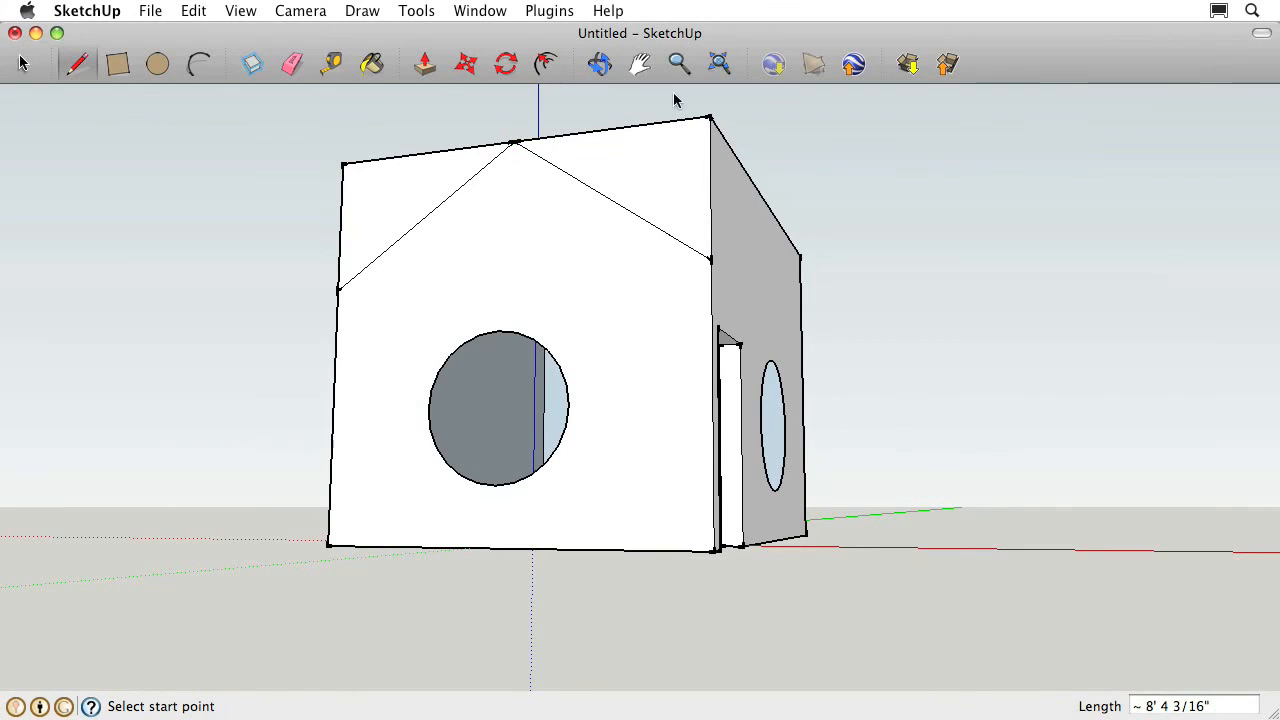
Push the two triangular faces above the gable lines back about 18' 2" through the building's full length to form the gabled roof
key("o")
left_click_drag(743, 129, 666, 343)
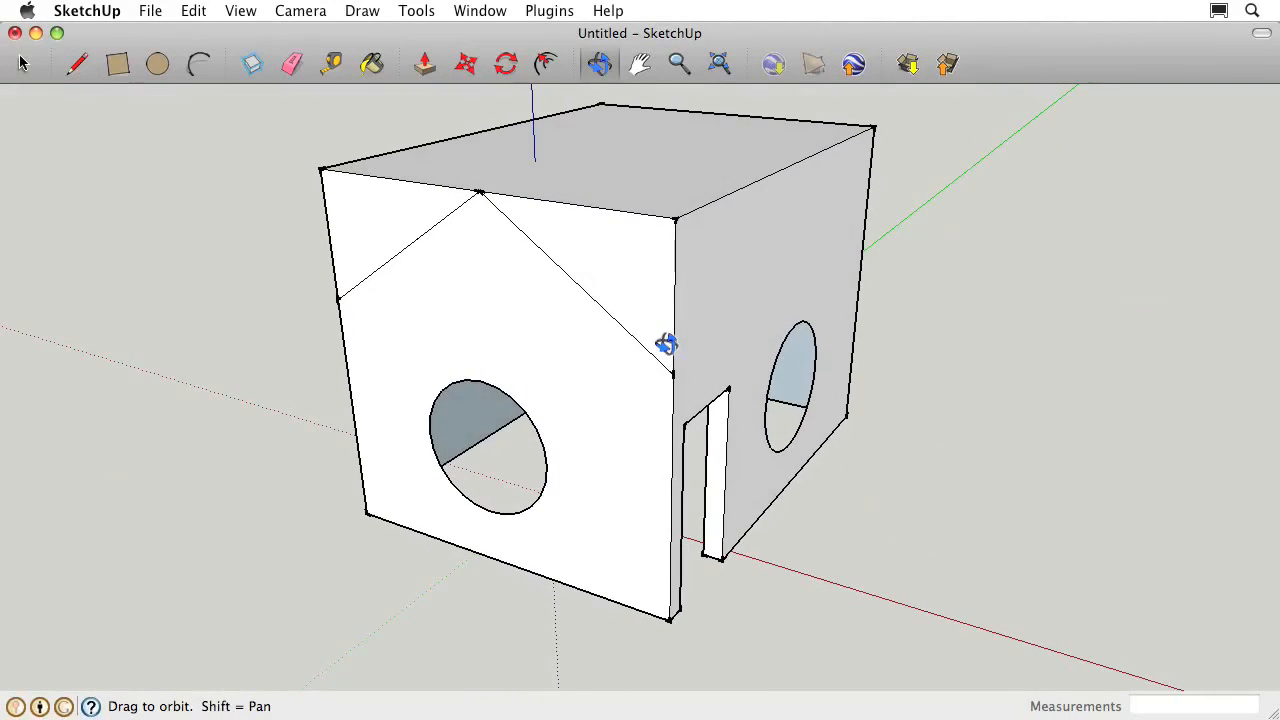
left_click(424, 66)
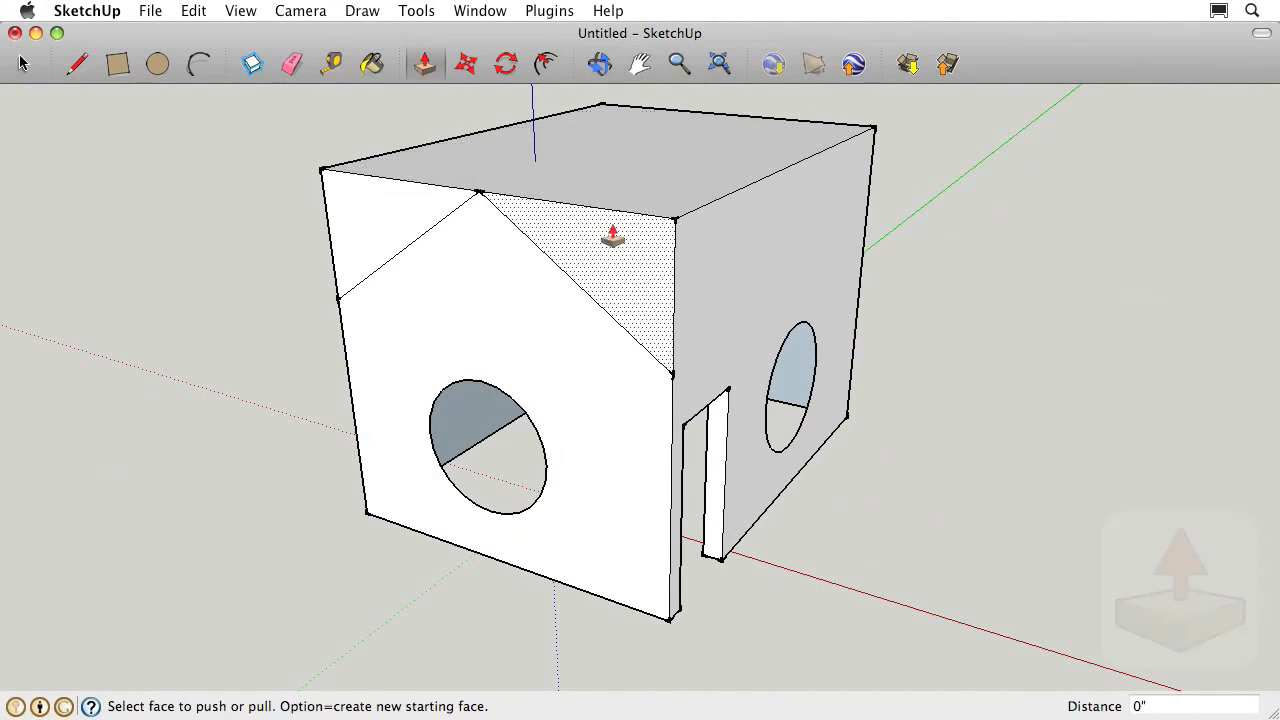
left_click_drag(620, 283, 843, 171)
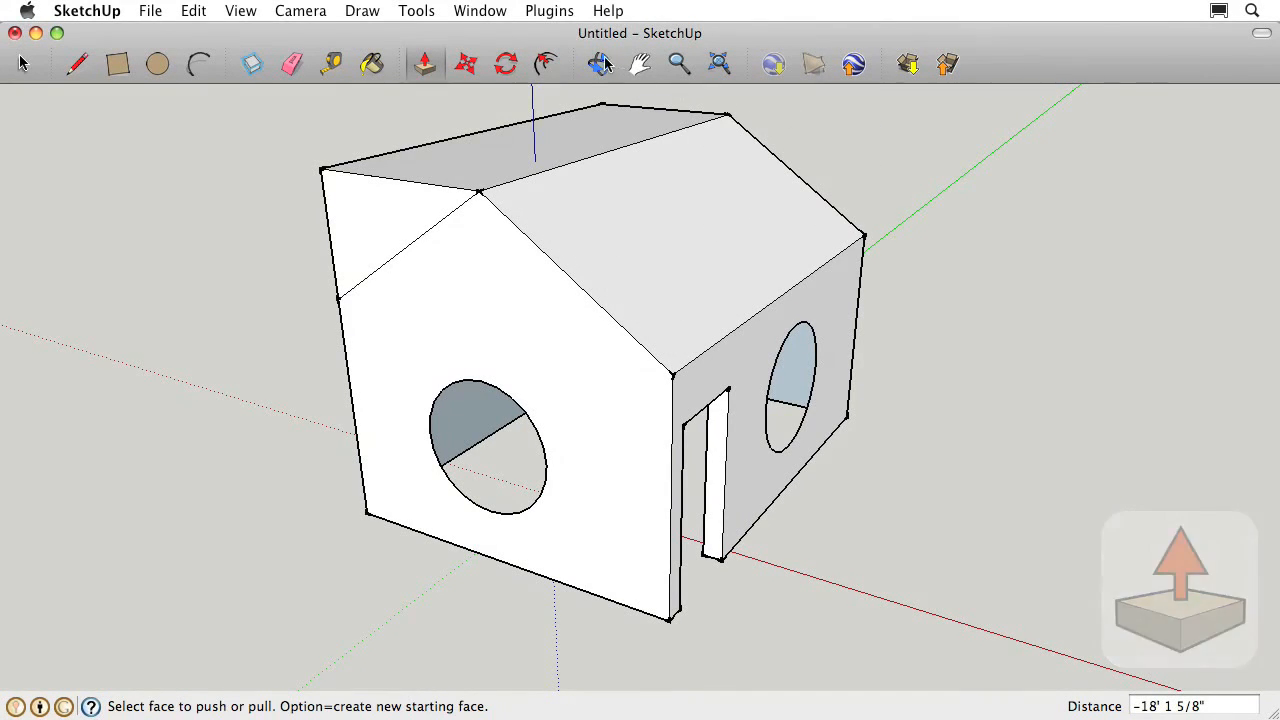
key("o")
left_click_drag(271, 229, 646, 315)
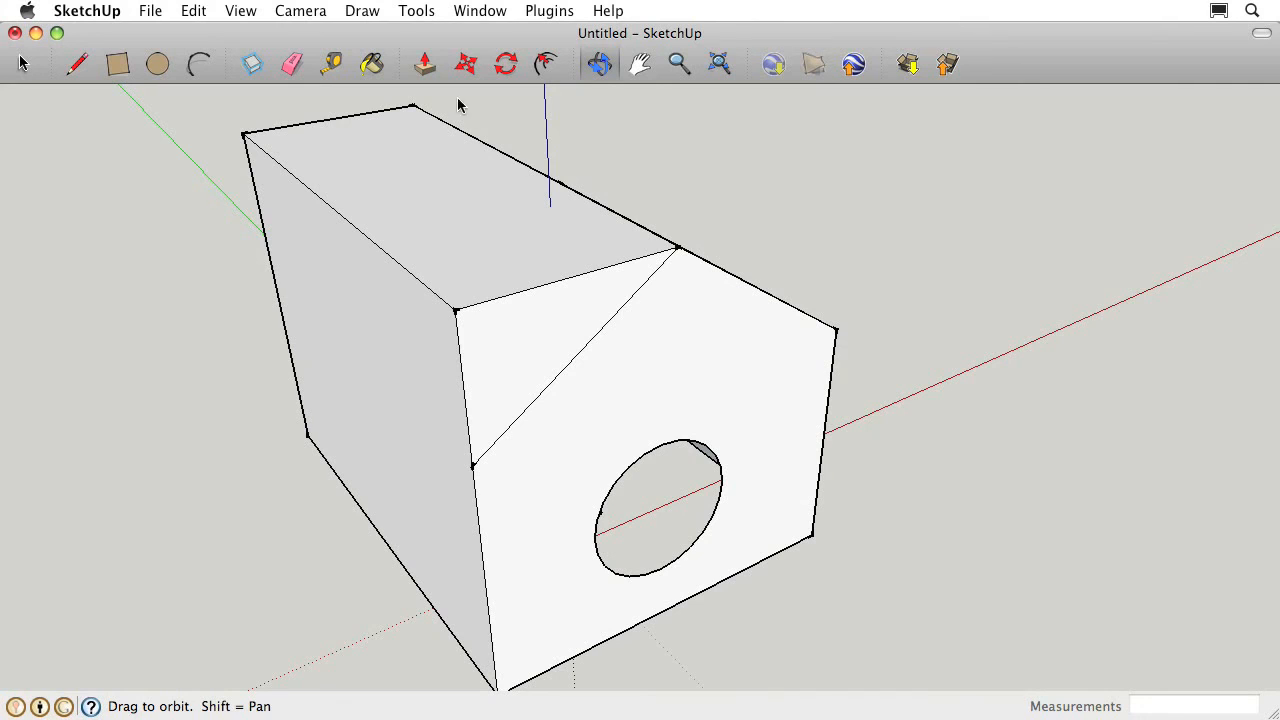
left_click(424, 63)
left_click_drag(528, 354, 300, 177)
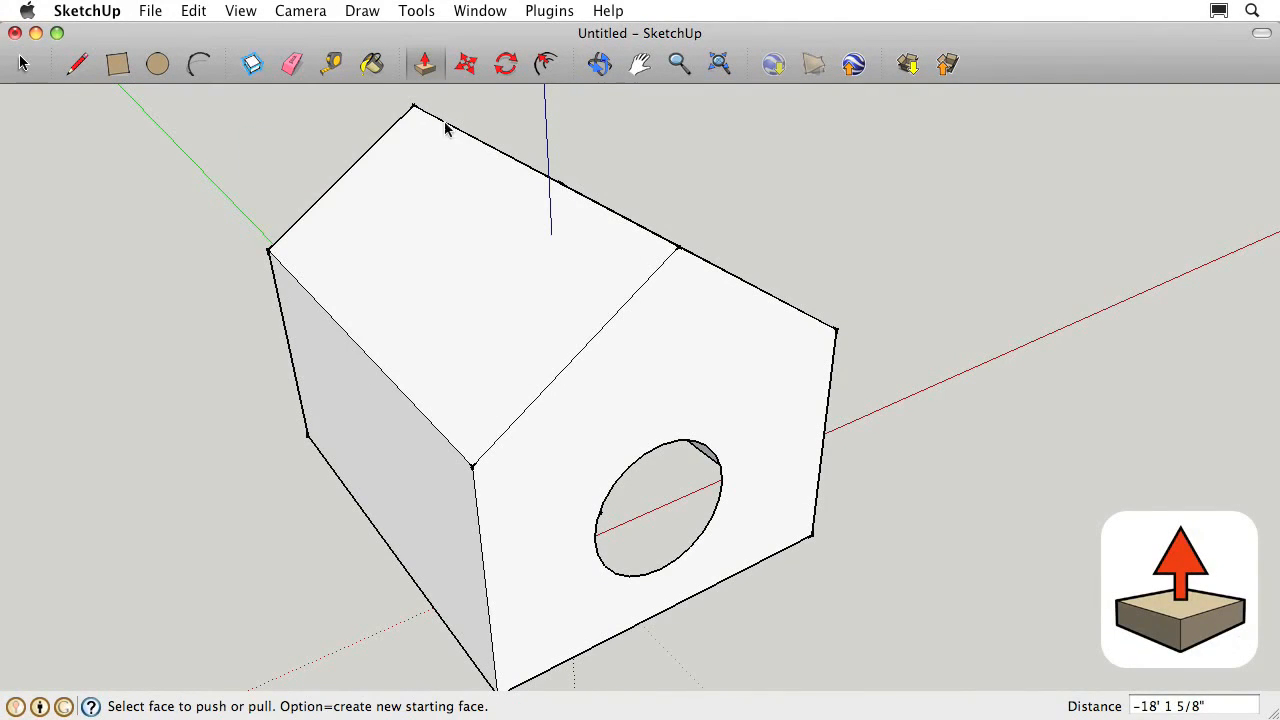
Paint the door wall and the adjoining gable wall with the red-brown brick material from the Brick and Cladding collection
left_click(599, 63)
left_click_drag(1006, 483, 371, 328)
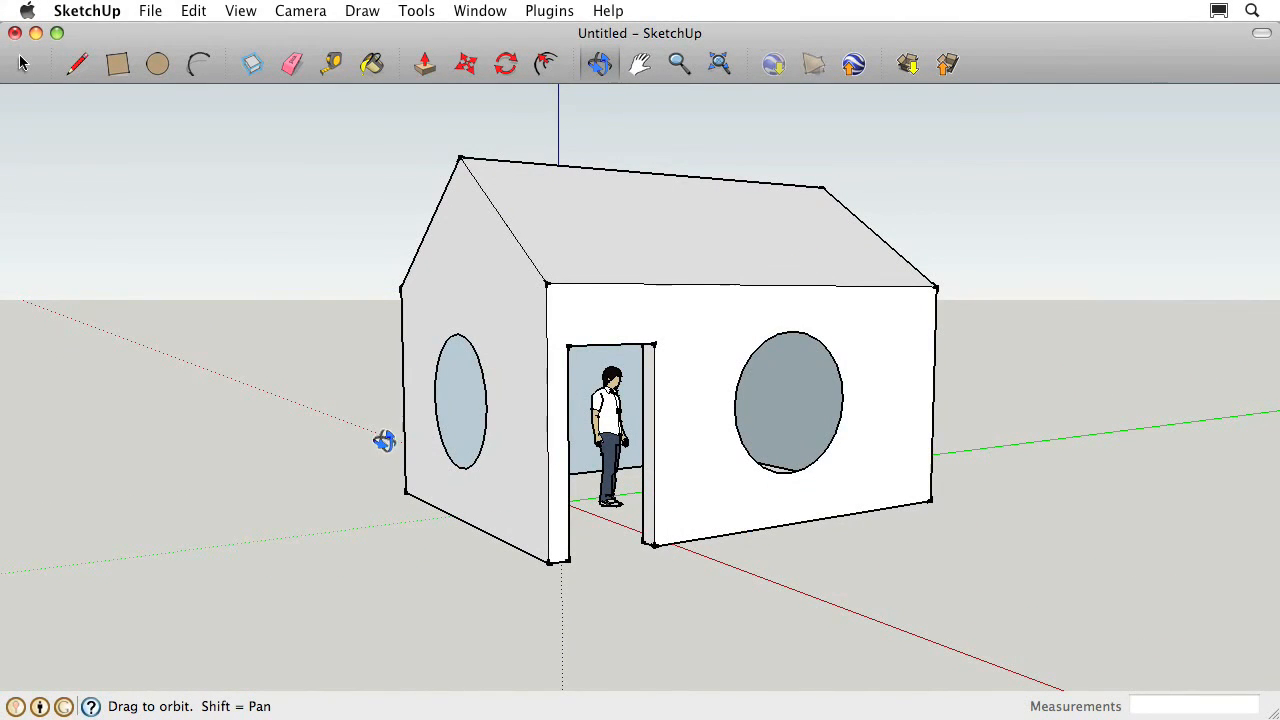
left_click_drag(506, 340, 570, 366)
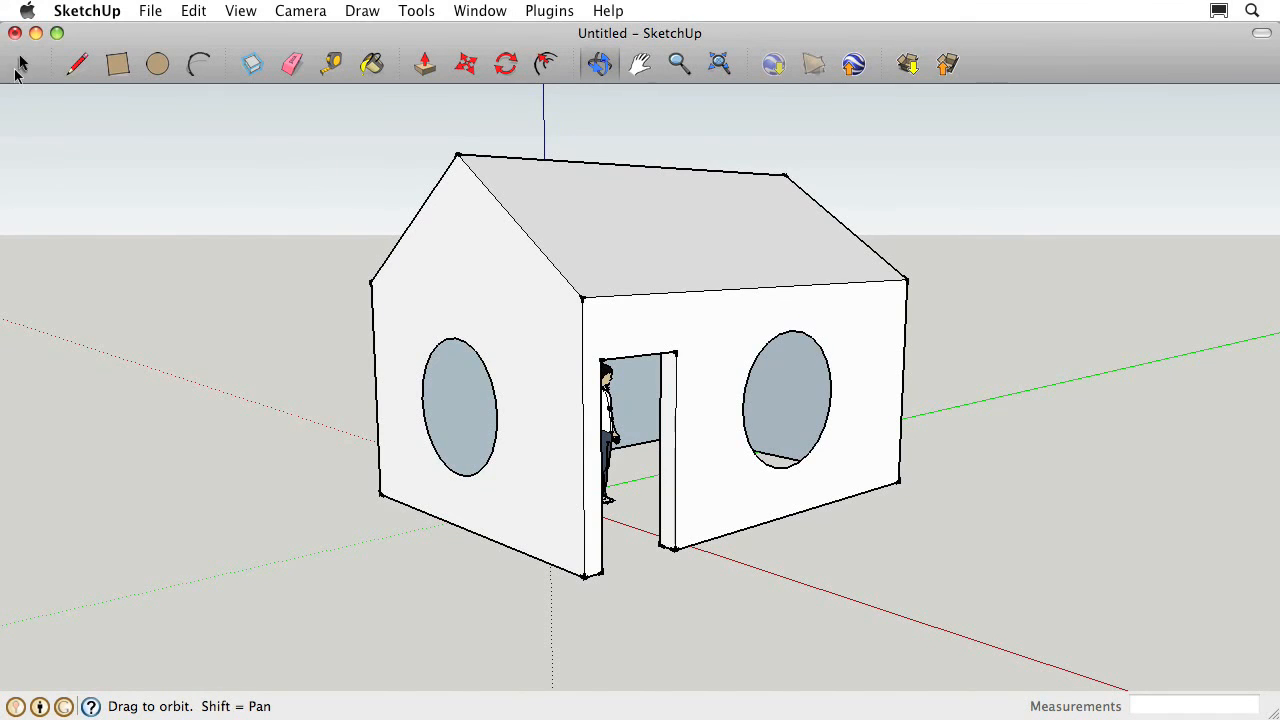
left_click(18, 66)
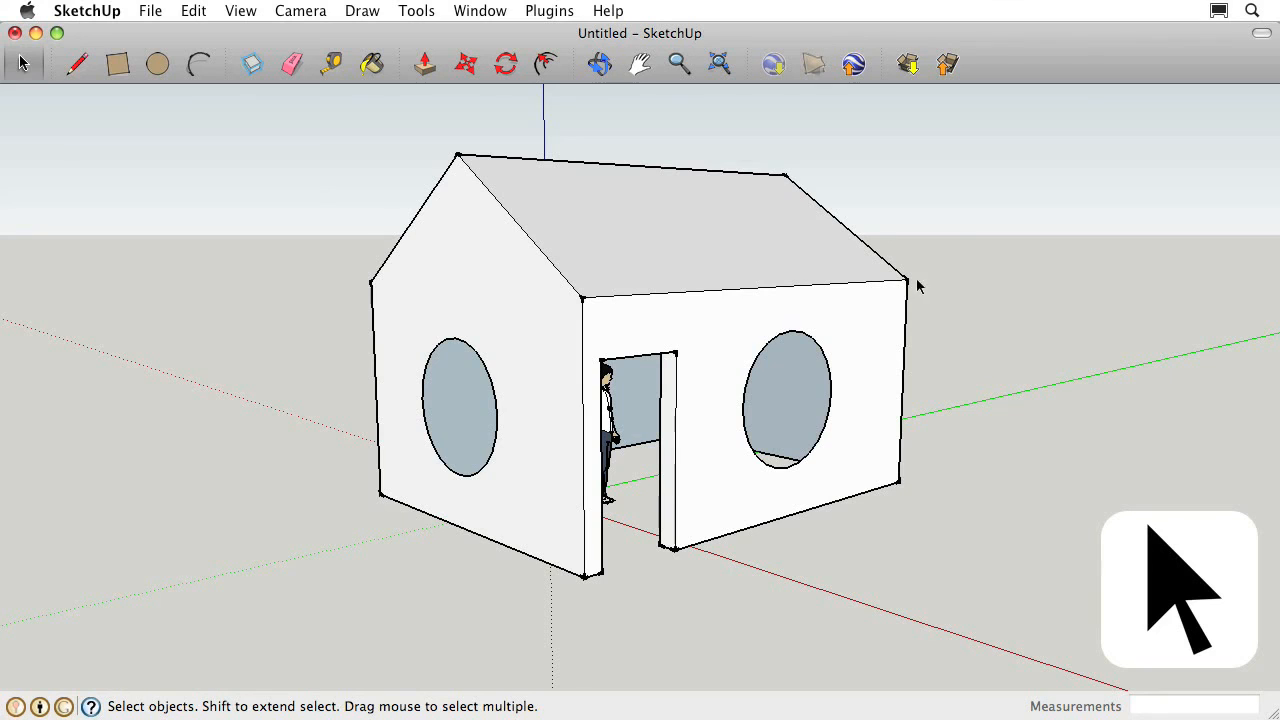
left_click(480, 11)
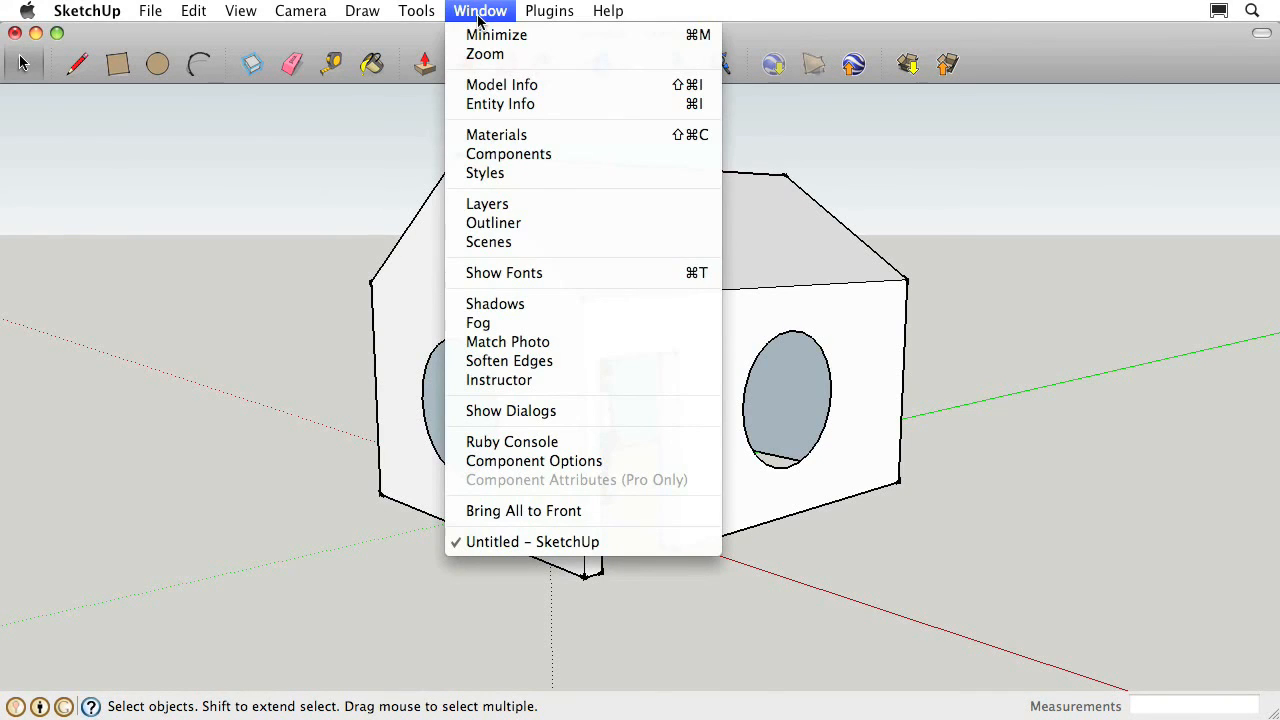
left_click(526, 135)
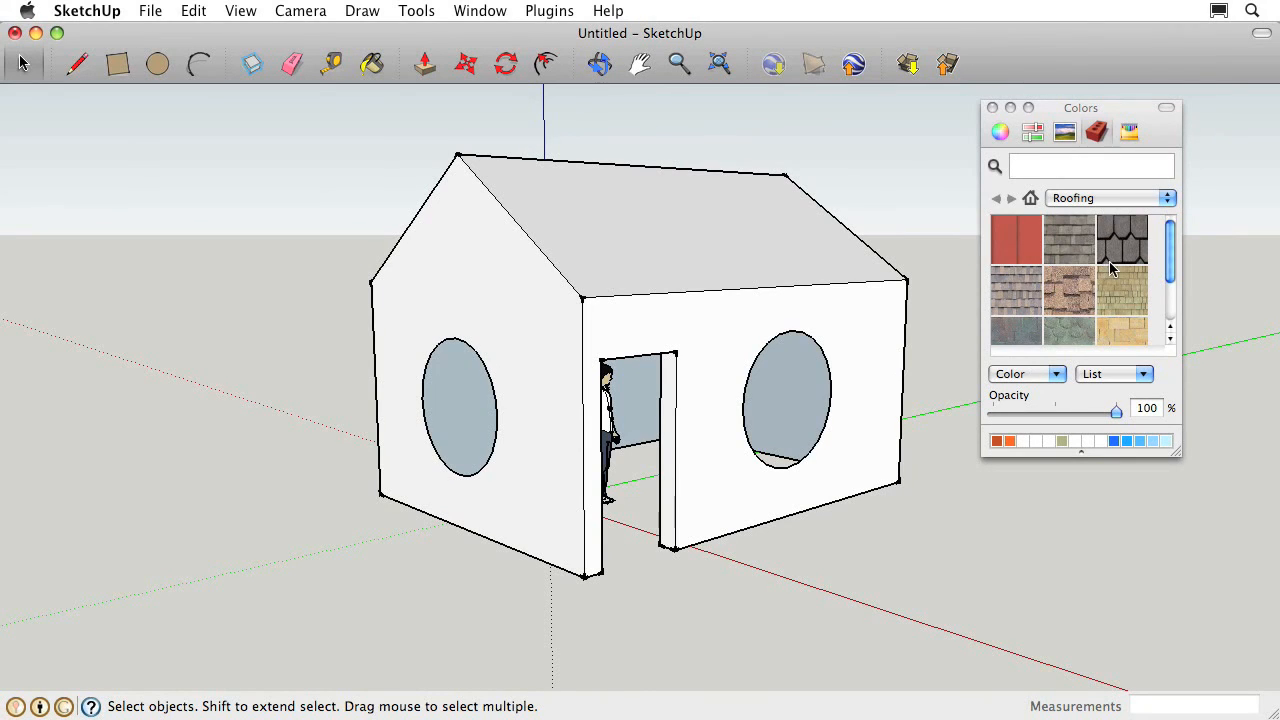
left_click(1127, 208)
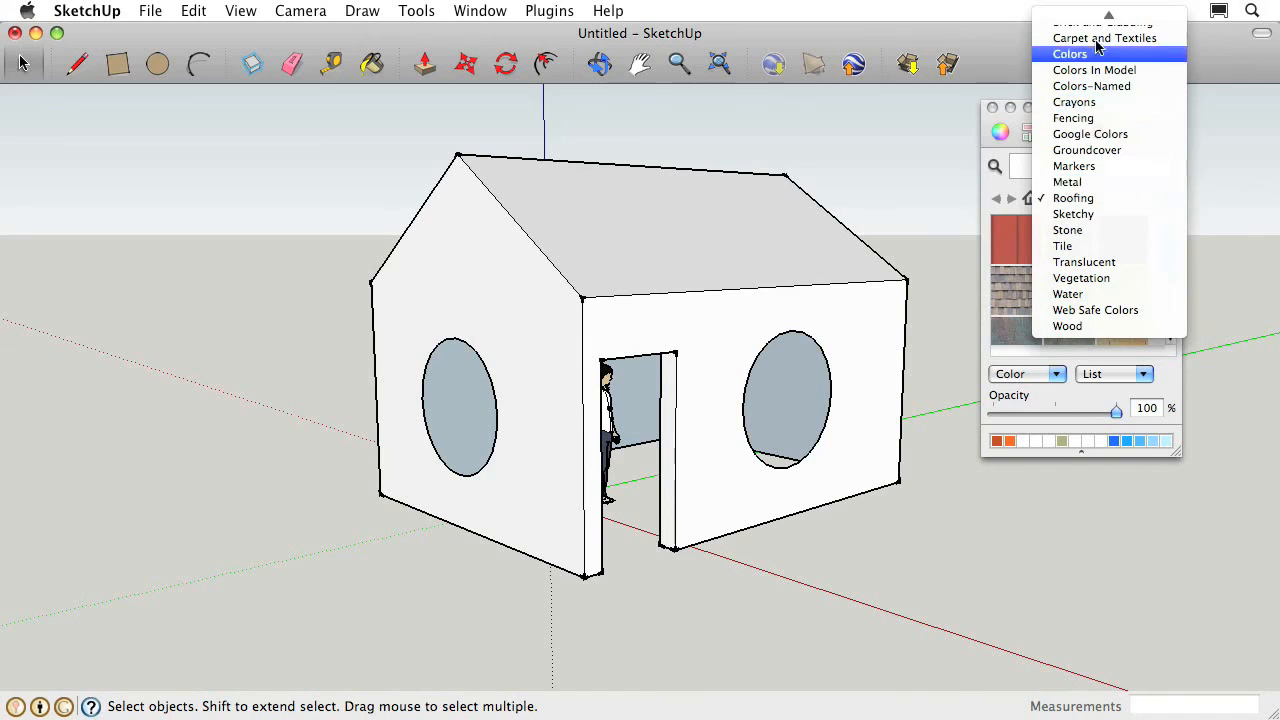
left_click(1100, 66)
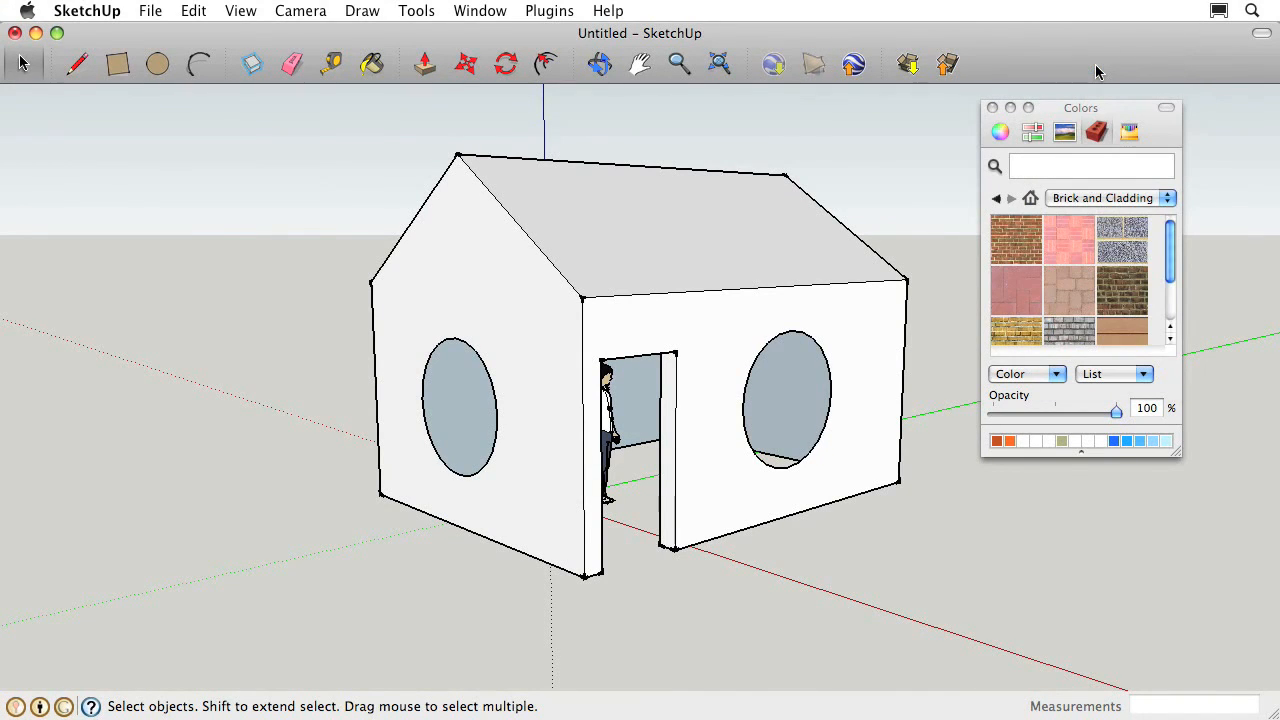
left_click(1030, 252)
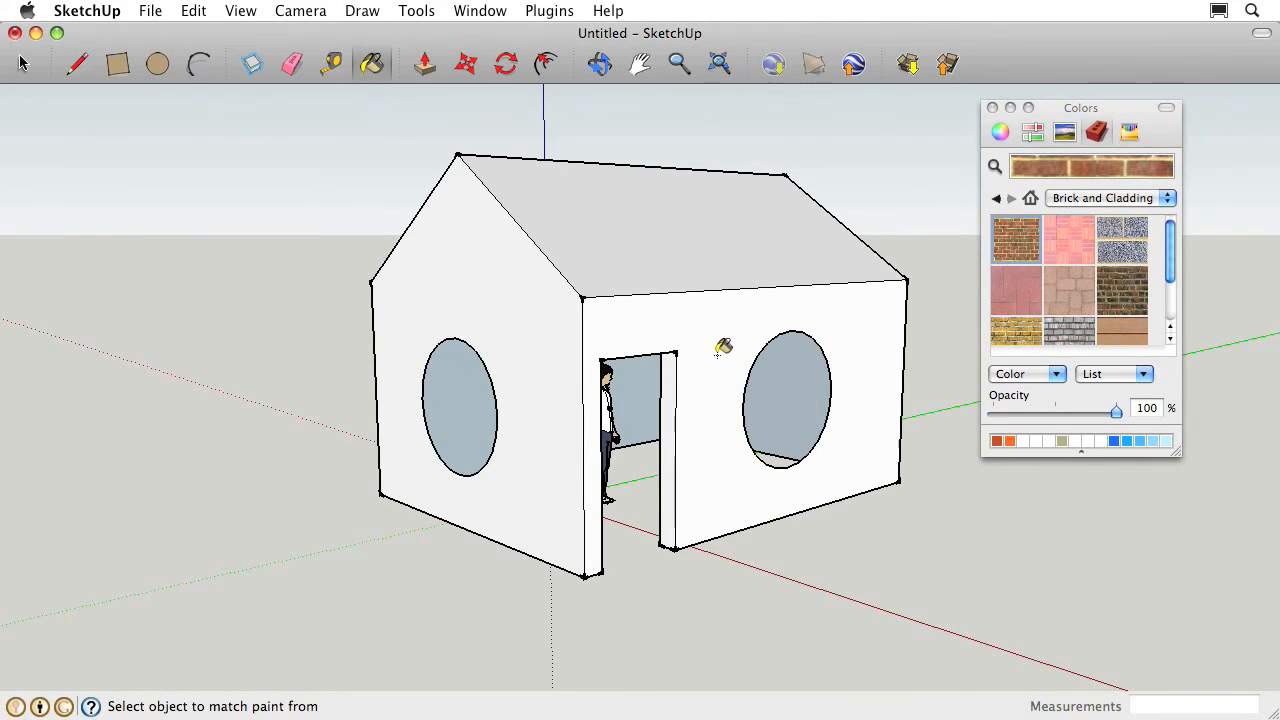
left_click(717, 353)
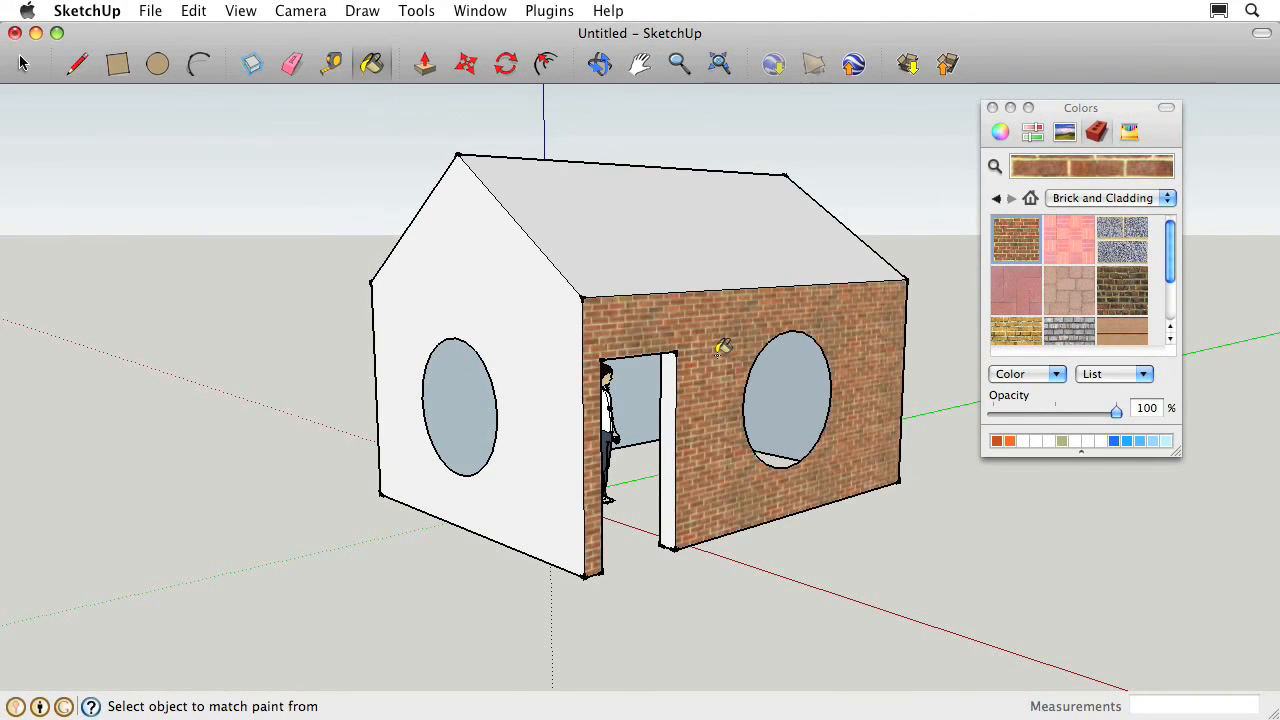
left_click(530, 303)
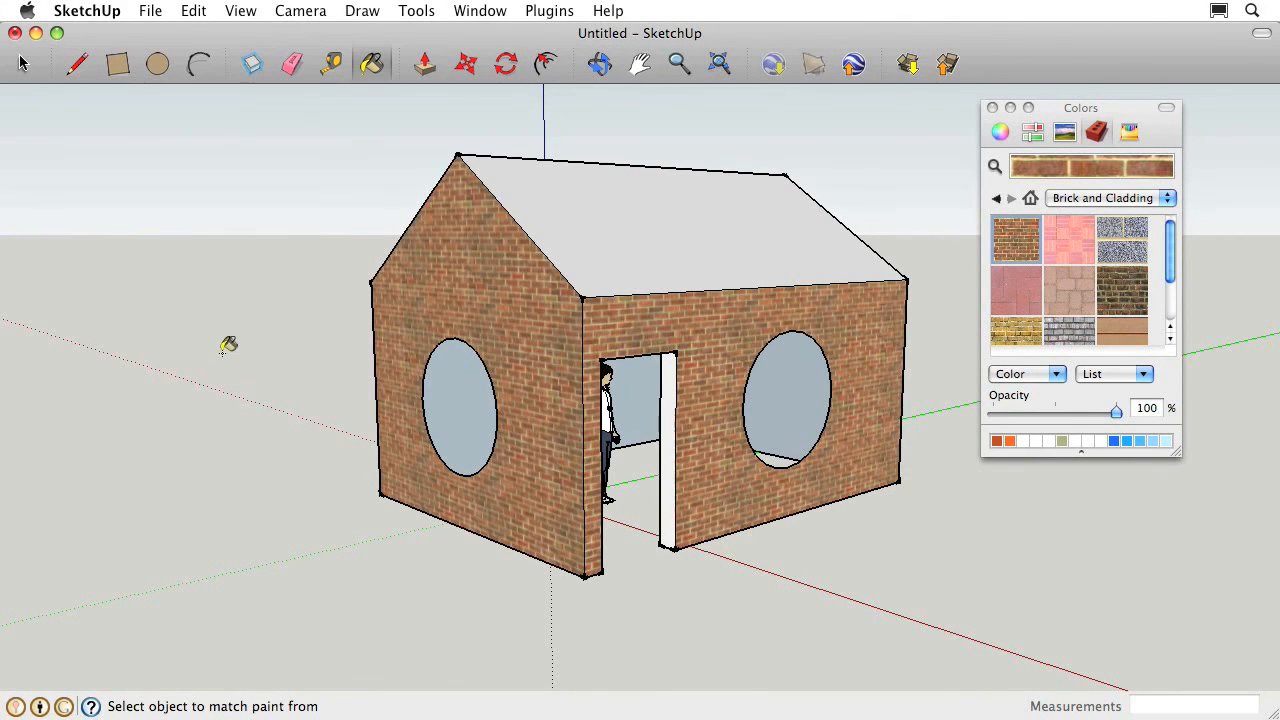
Apply the same brick material to the two unpainted walls at the back of the house
left_click(599, 63)
left_click_drag(229, 191, 658, 113)
left_click(371, 65)
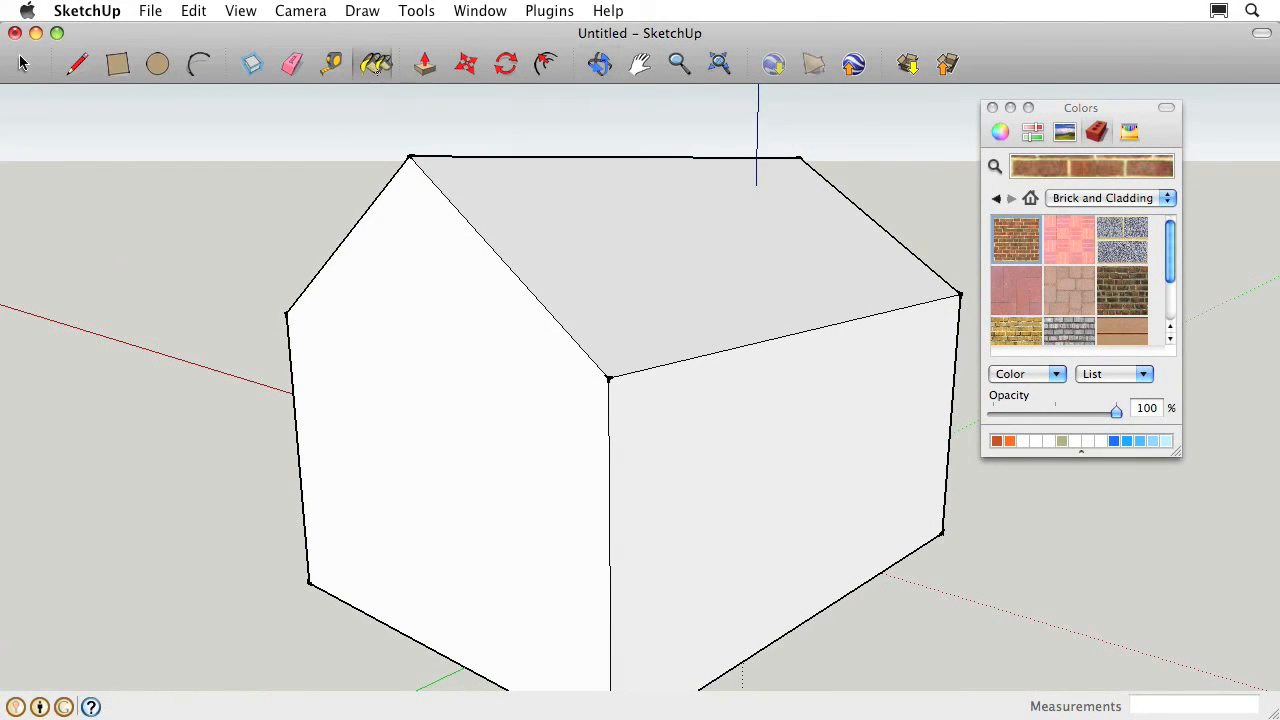
left_click(498, 470)
left_click(716, 476)
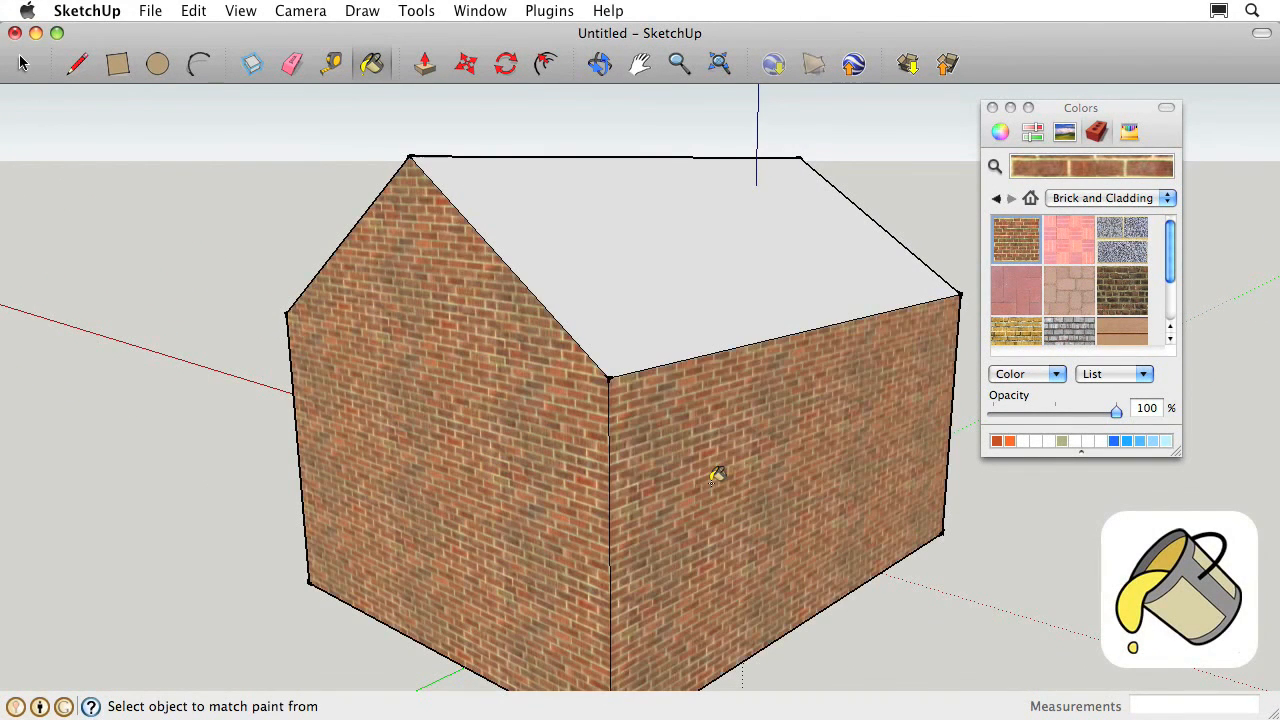
Paint both roof slopes with the grey-brown shingle material from the Roofing collection and close the materials window
left_click(1093, 198)
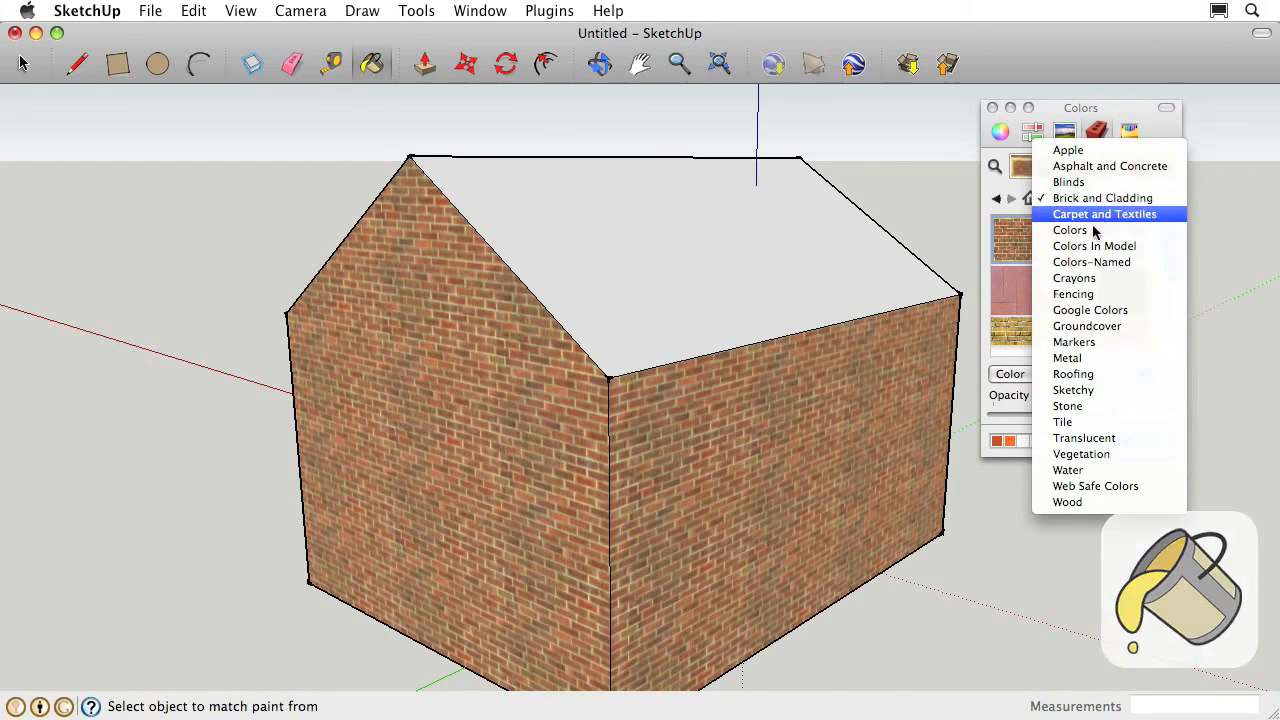
left_click(1107, 374)
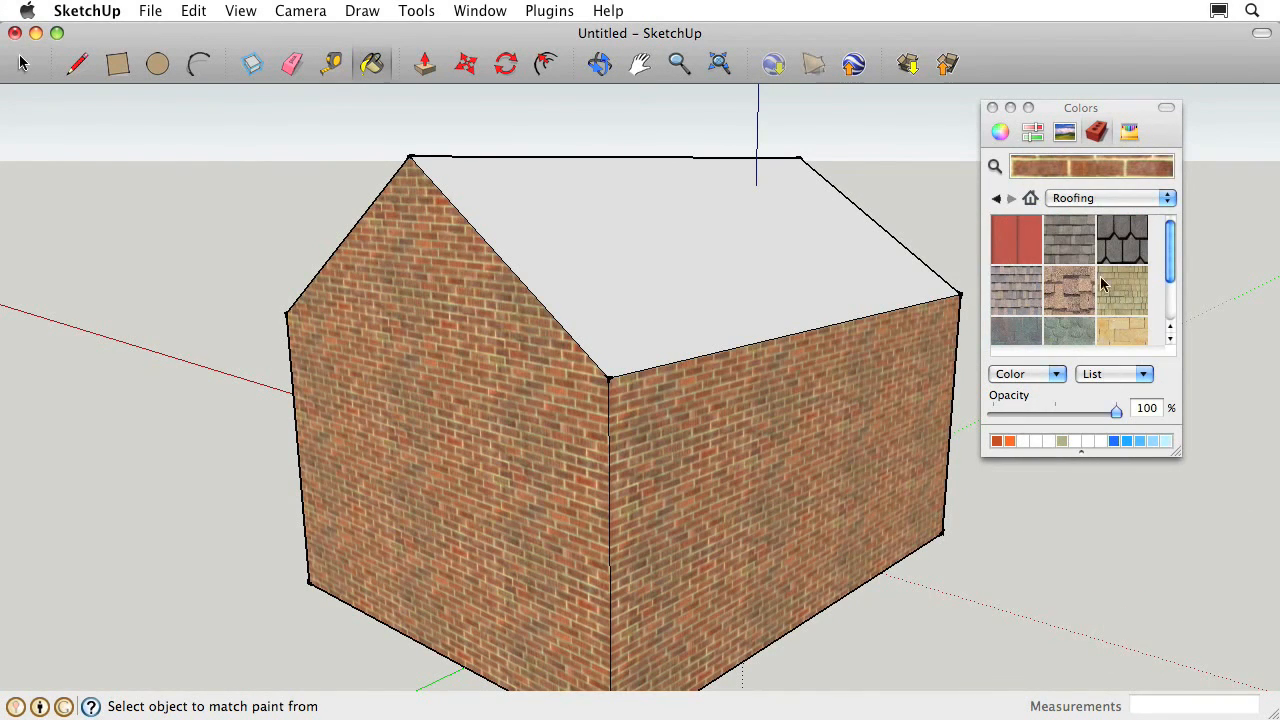
left_click(1070, 241)
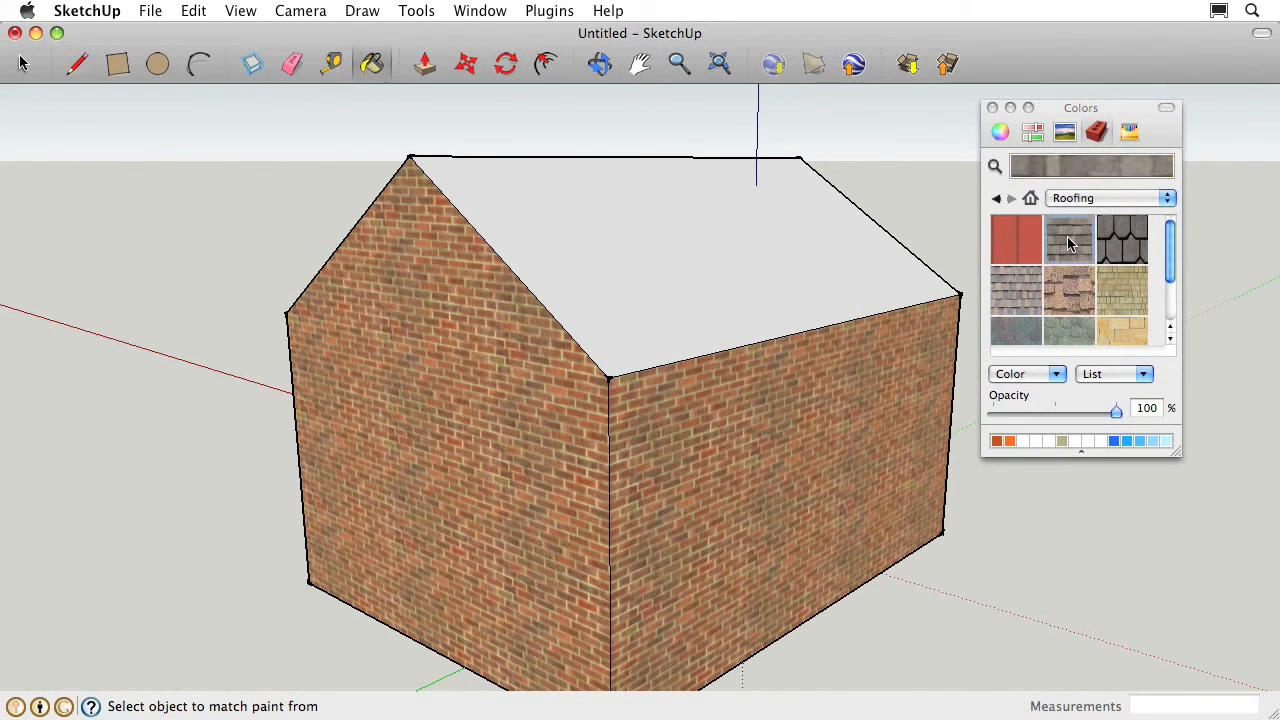
left_click(637, 231)
left_click(597, 64)
left_click_drag(156, 158, 732, 318)
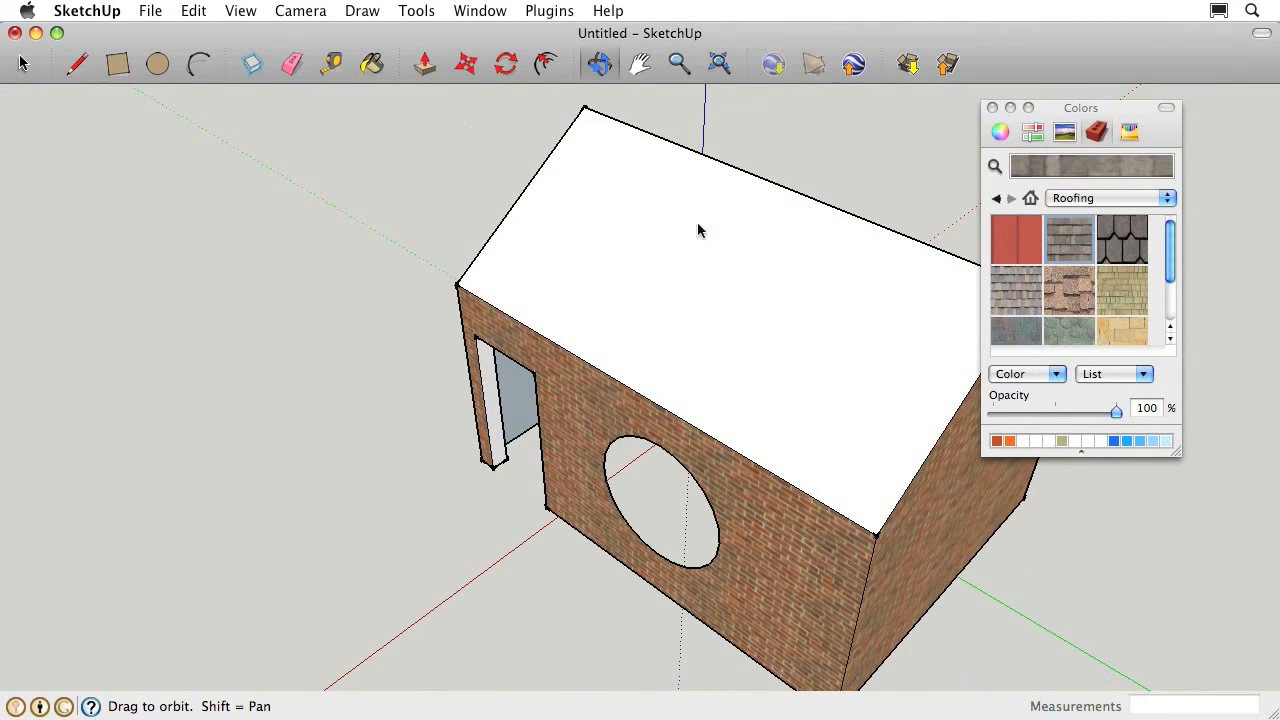
left_click(371, 64)
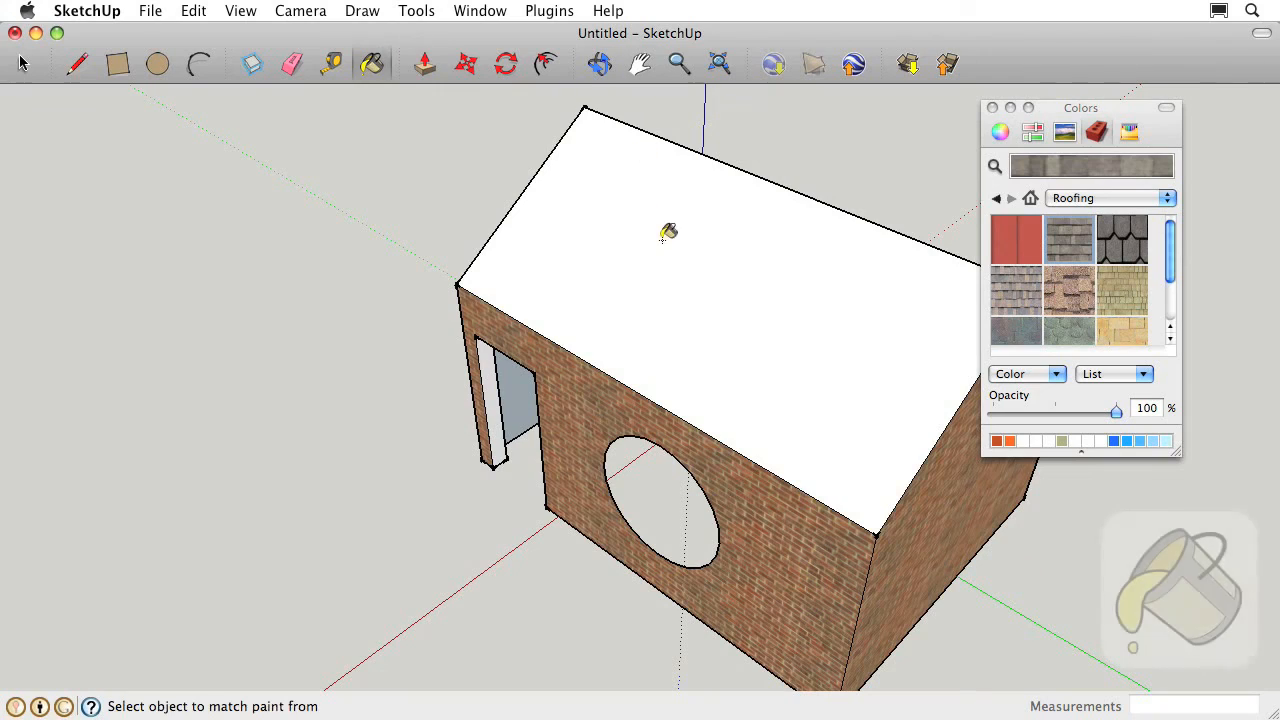
left_click(662, 245)
left_click(597, 64)
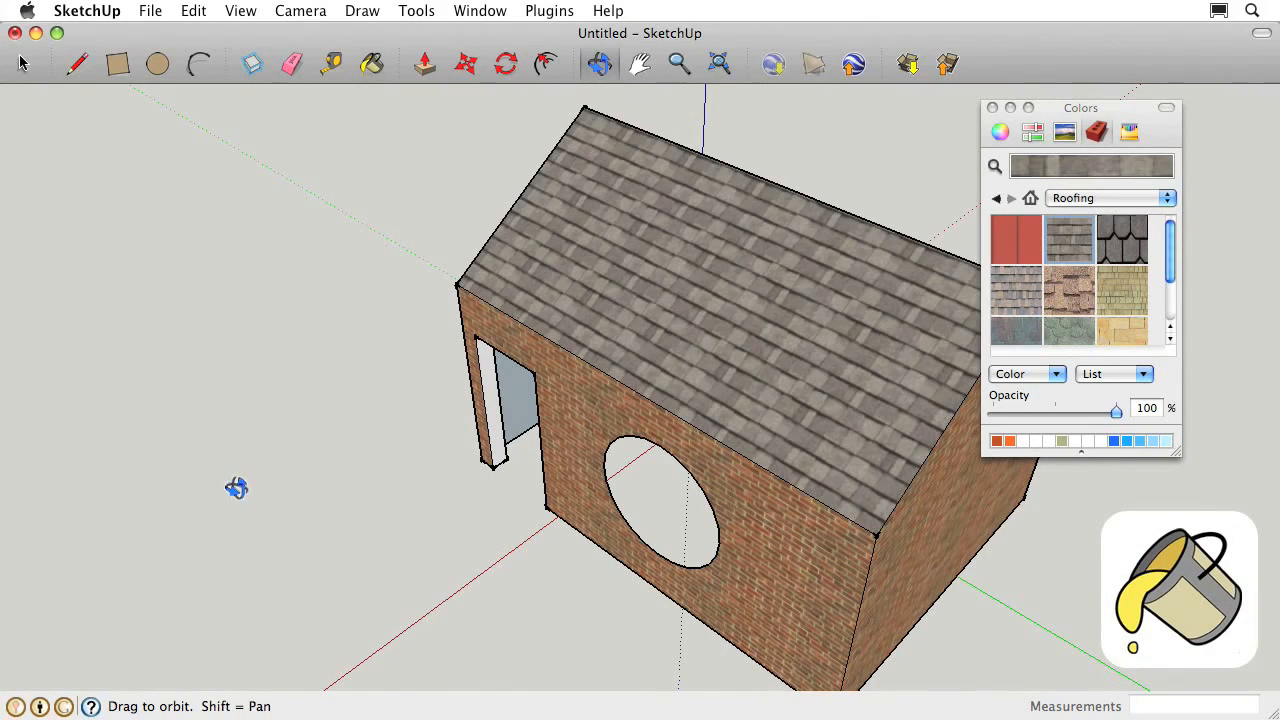
left_click_drag(237, 486, 775, 420)
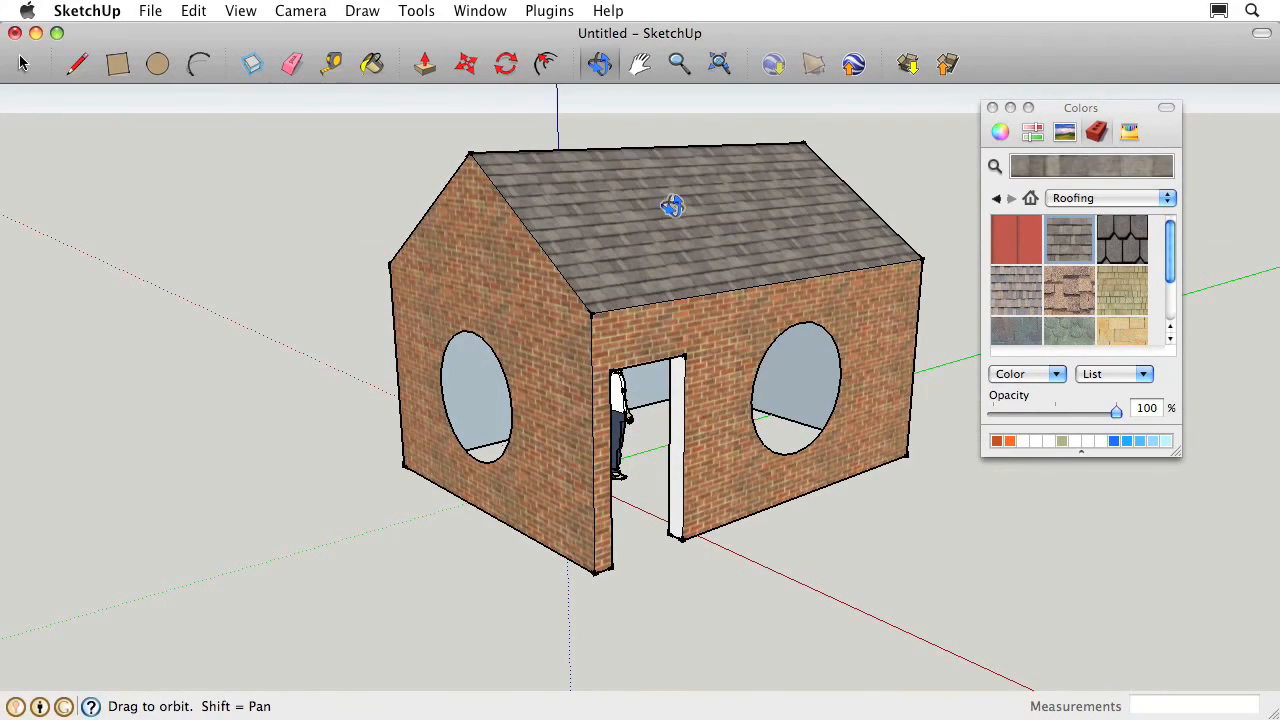
left_click_drag(672, 210, 617, 190)
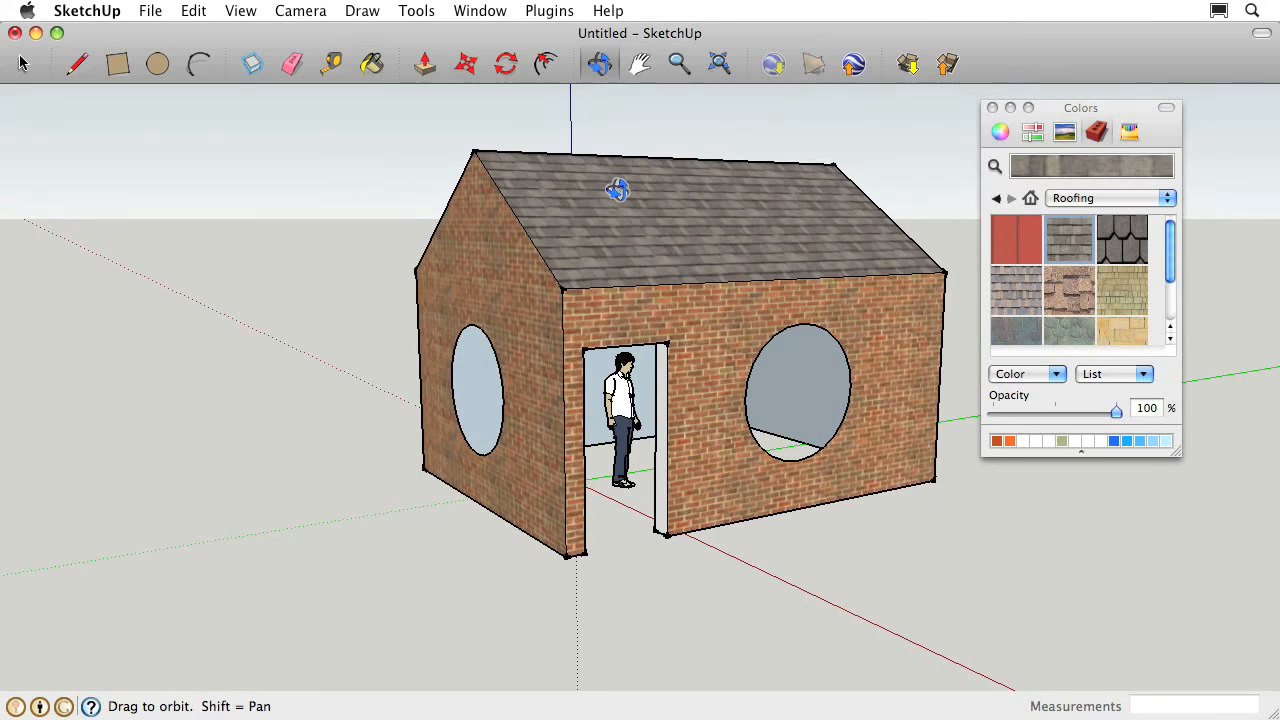
left_click(992, 108)
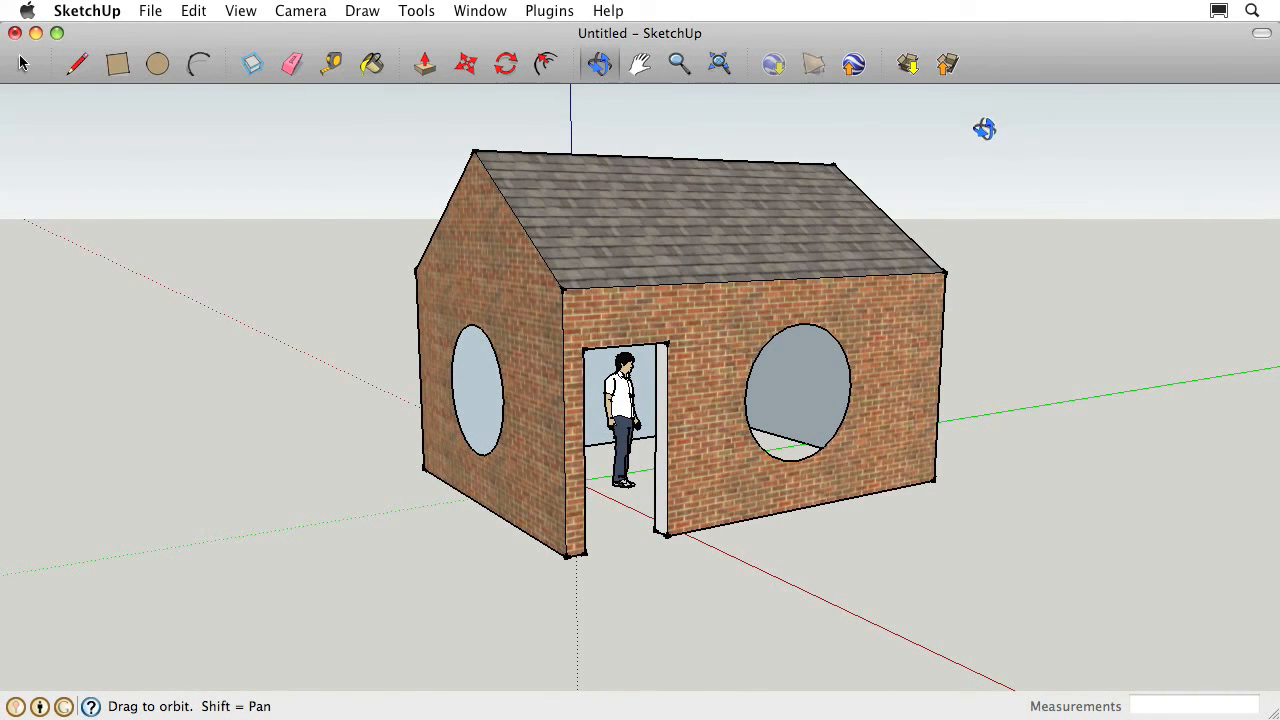
Place the Bench component from the component library outside the gable wall, beneath its round window, and deselect it
left_click(470, 11)
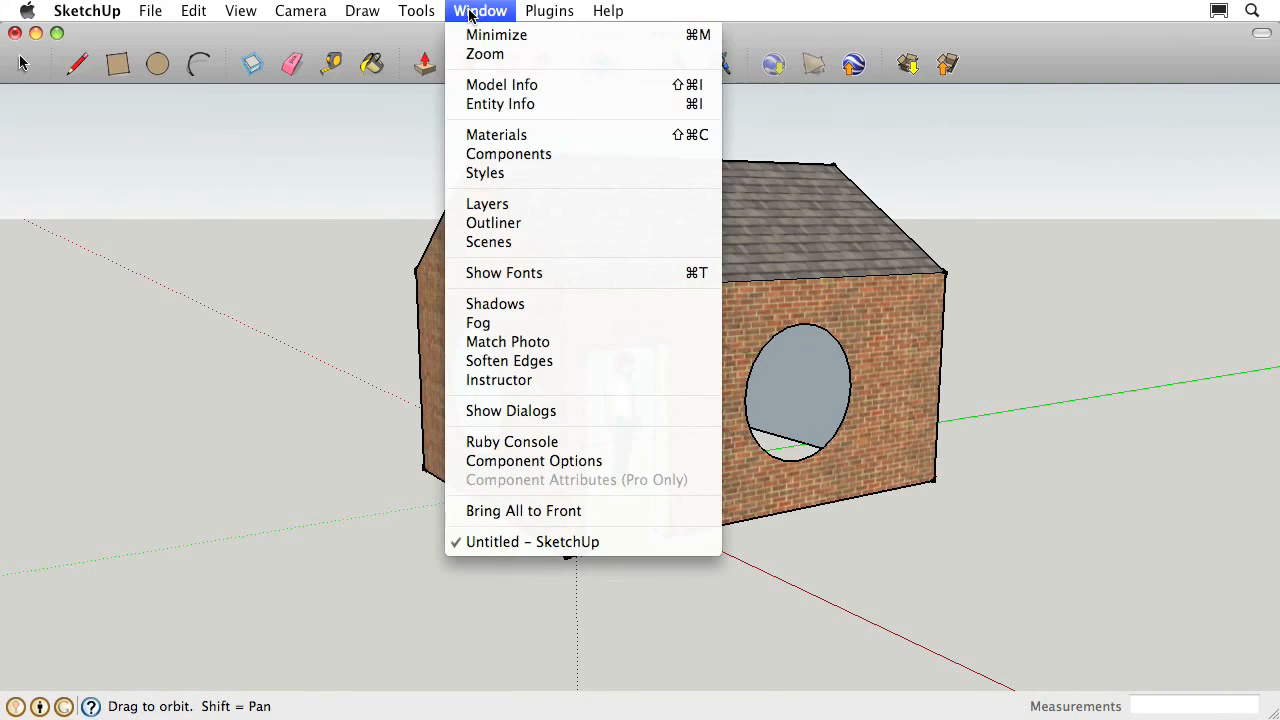
left_click(556, 155)
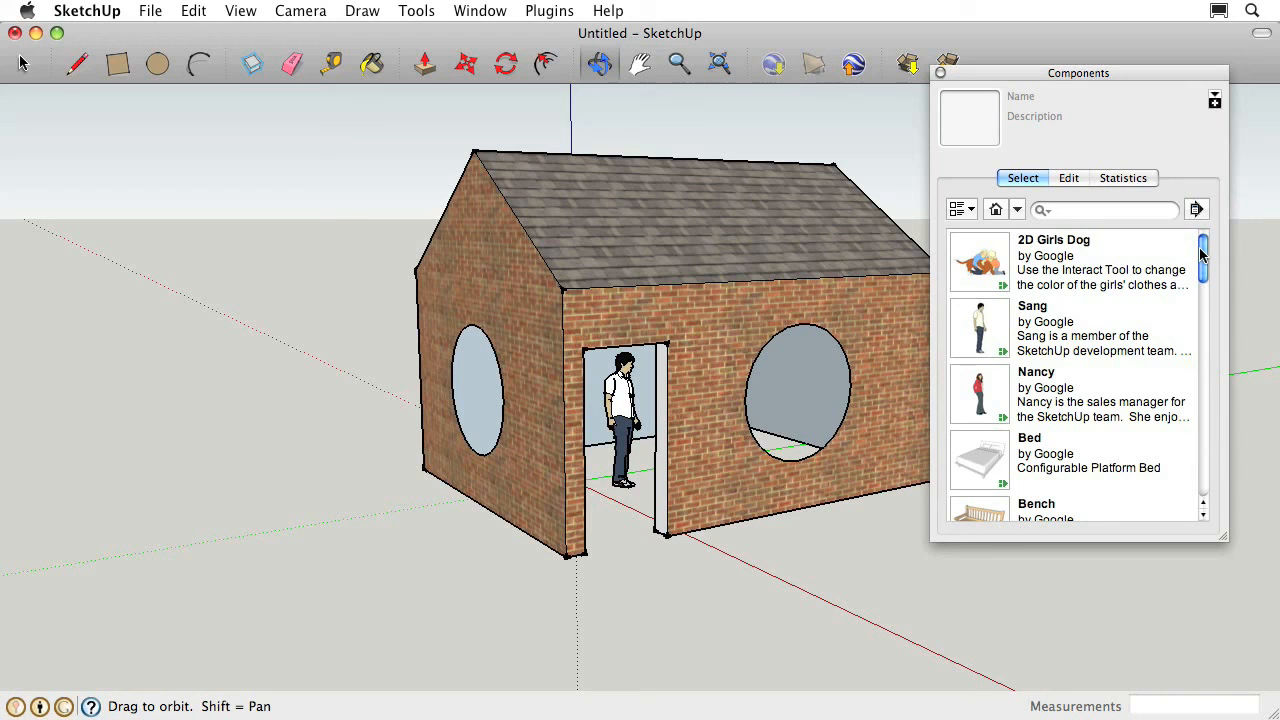
left_click_drag(1202, 254, 1202, 291)
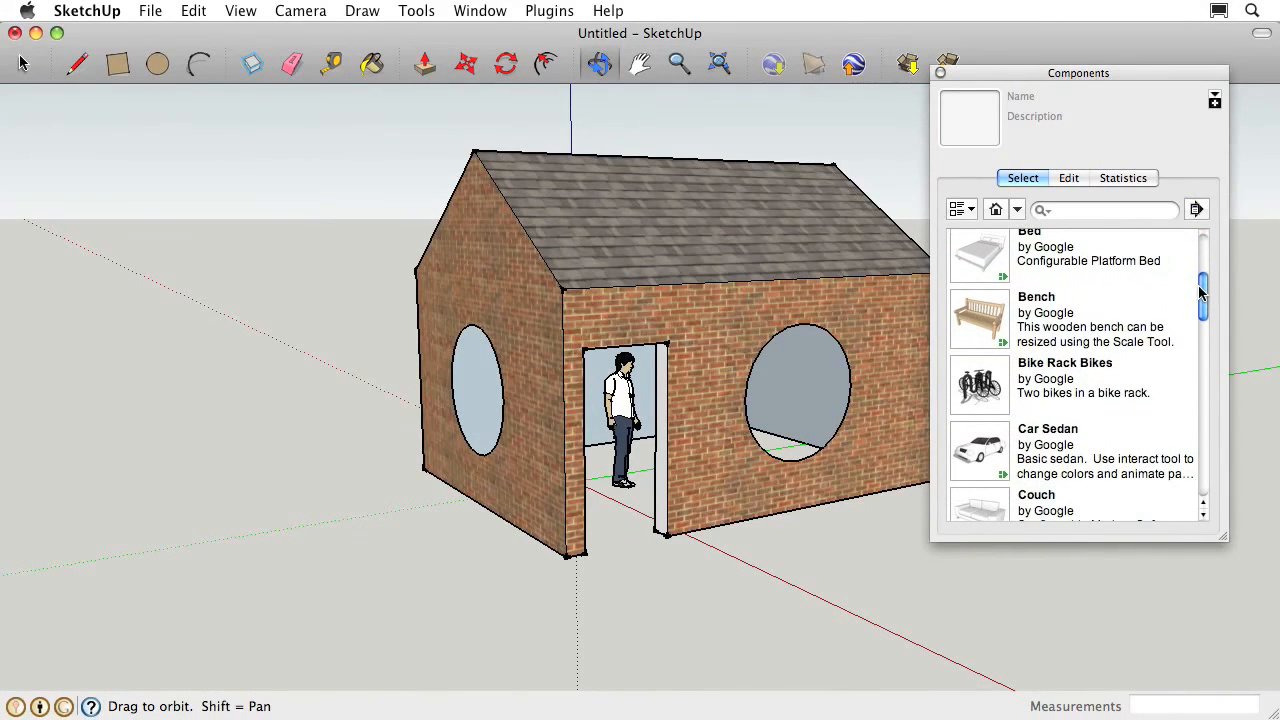
left_click(981, 326)
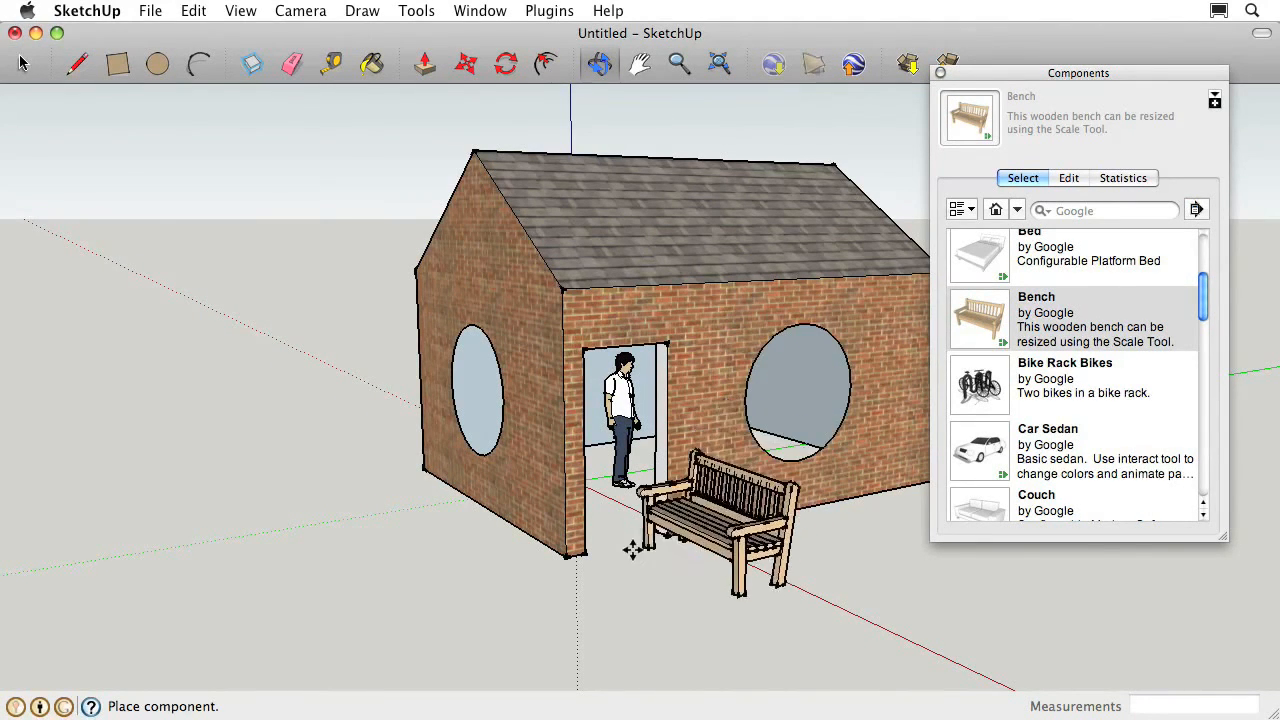
left_click(386, 513)
key("m")
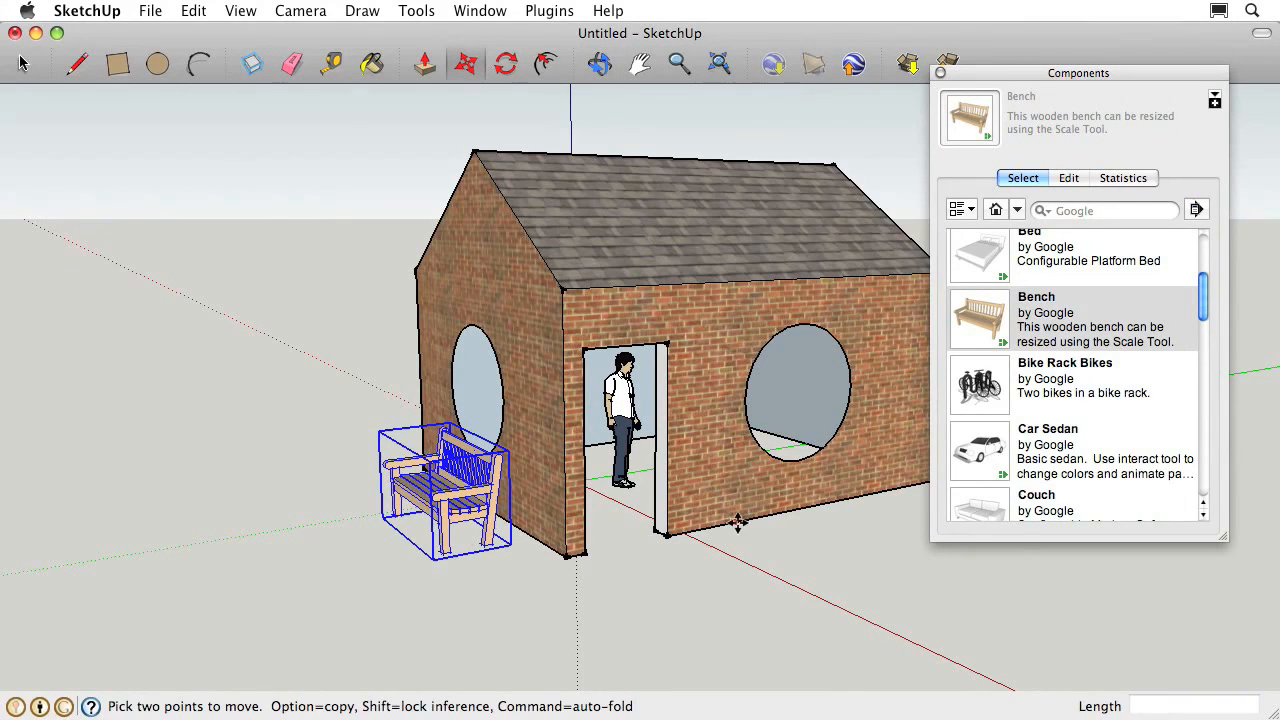
left_click(25, 71)
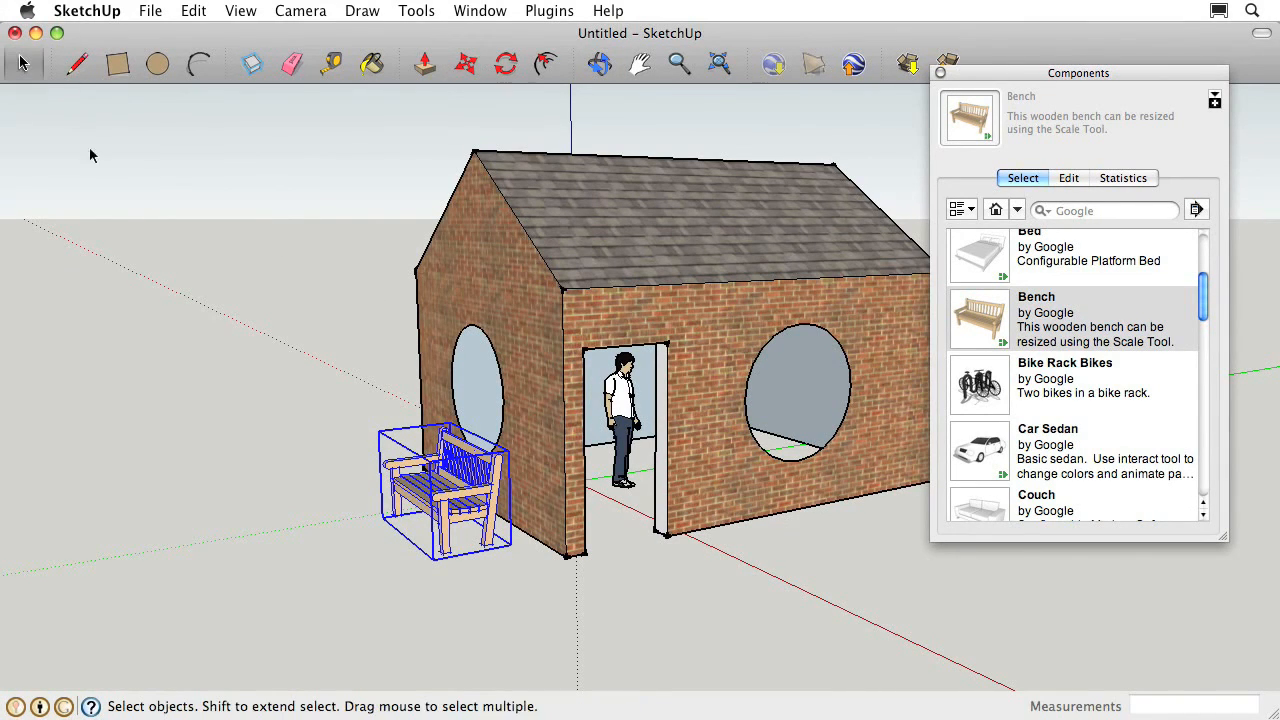
left_click(132, 227)
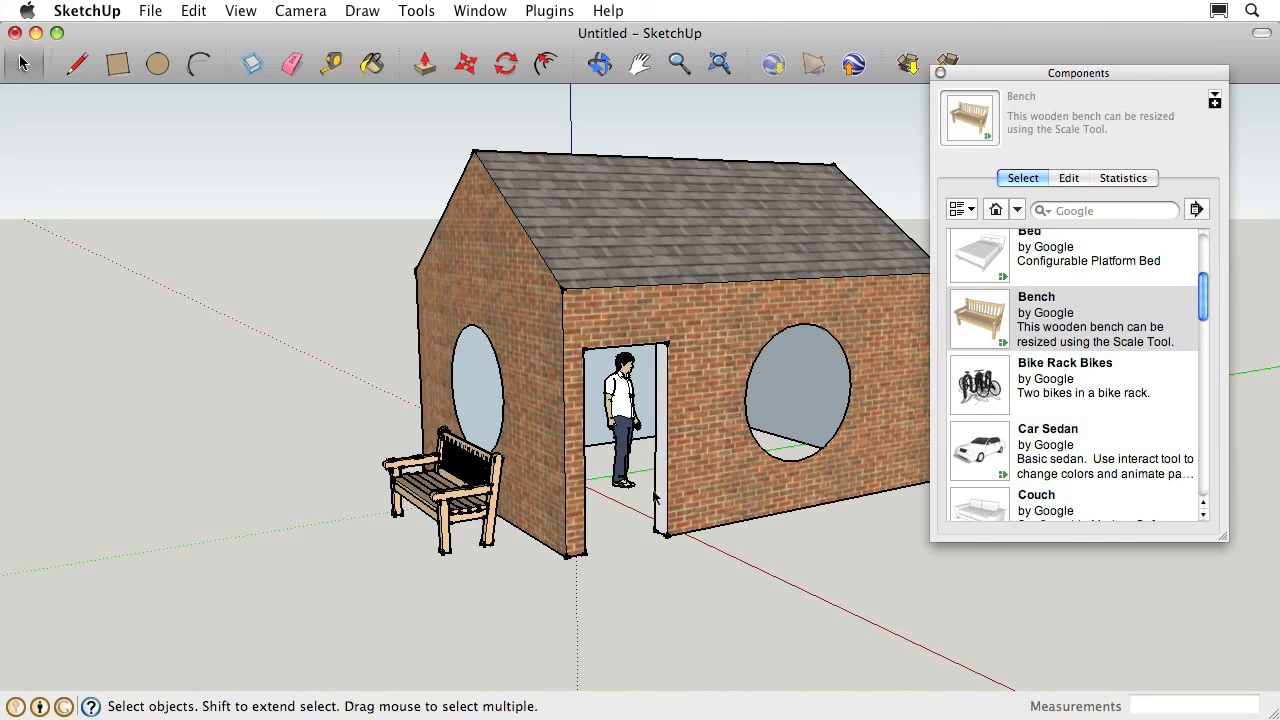
Place the component of the woman in the red jacket from the component library on the ground beside the bench
left_click_drag(1204, 312, 1204, 287)
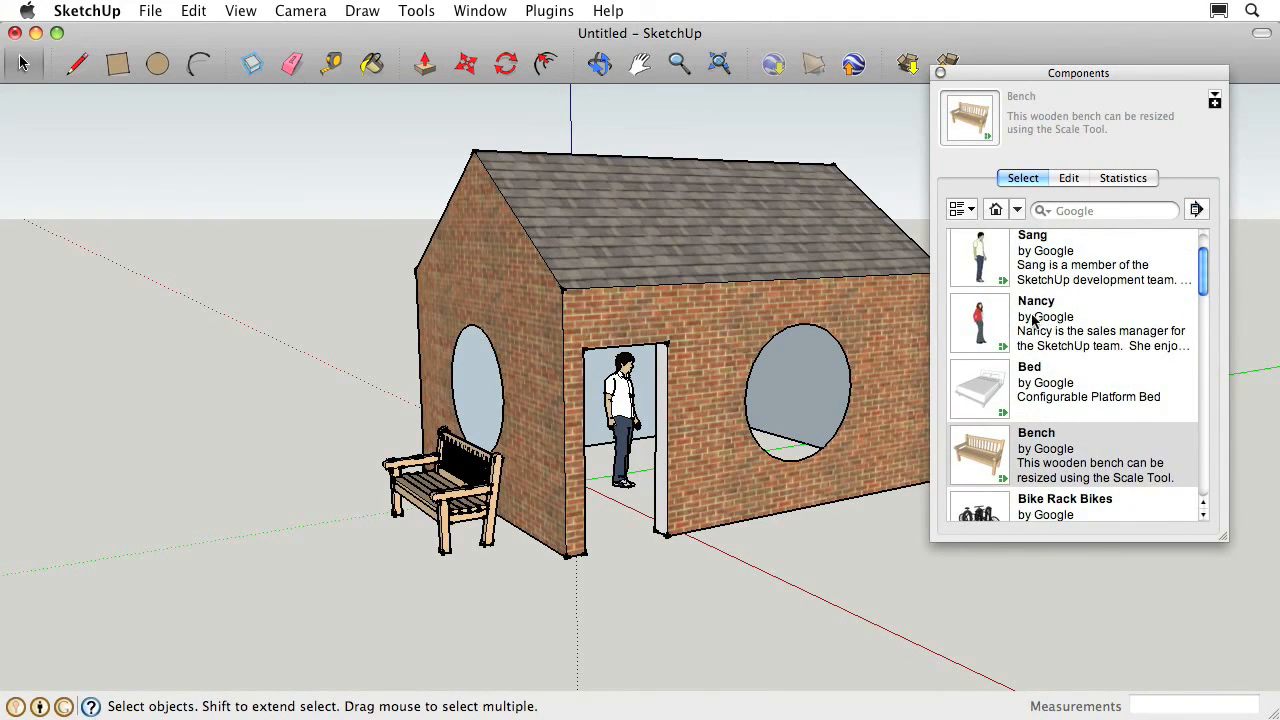
left_click(980, 330)
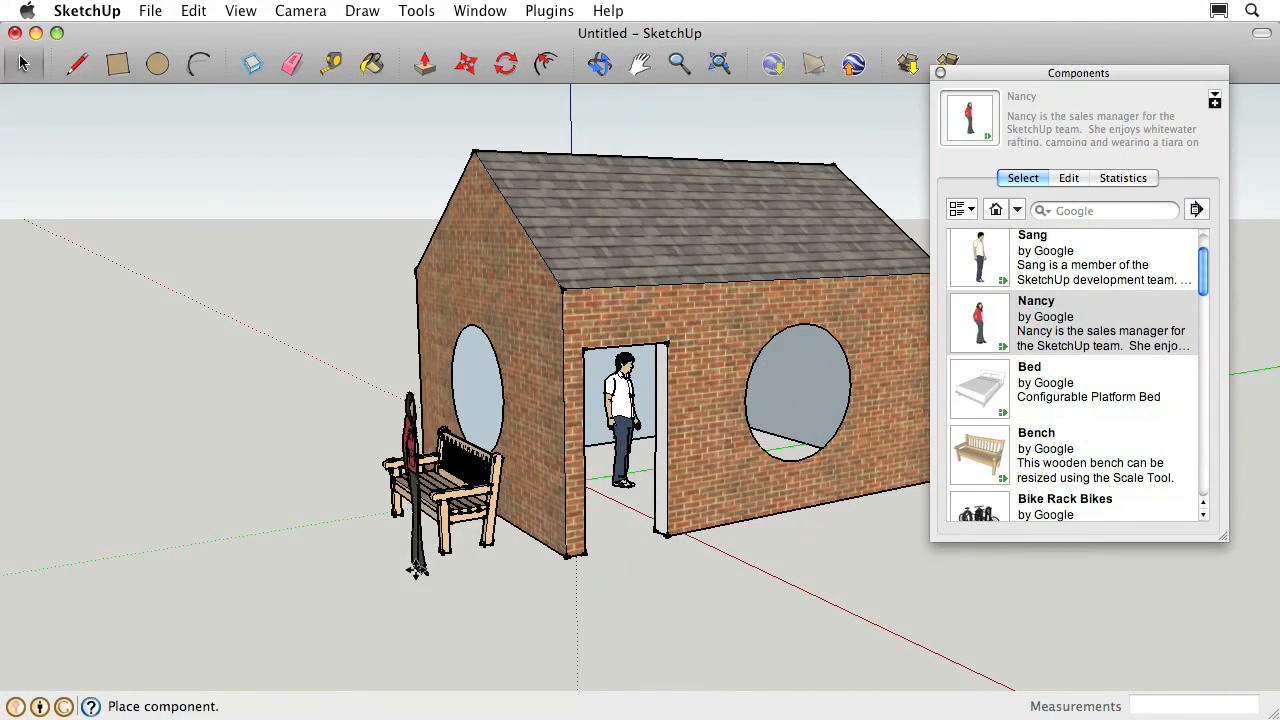
left_click(390, 550)
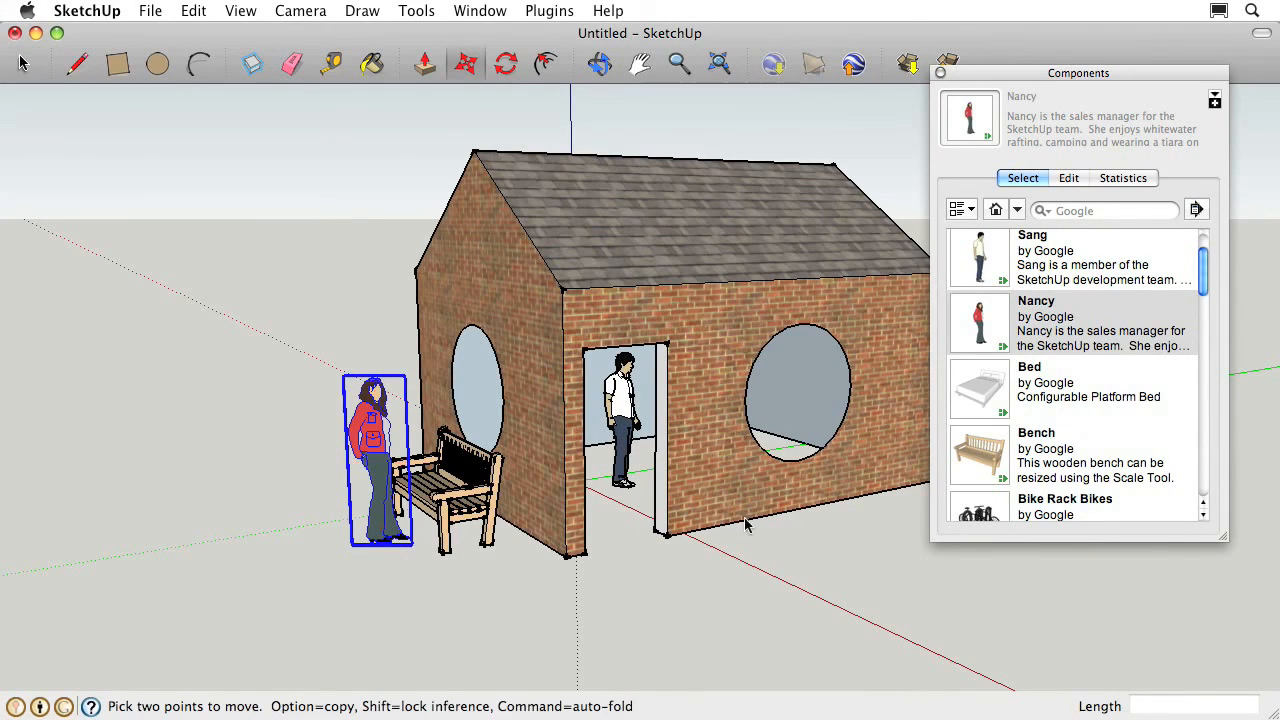
scroll(1204, 270, "down", 5)
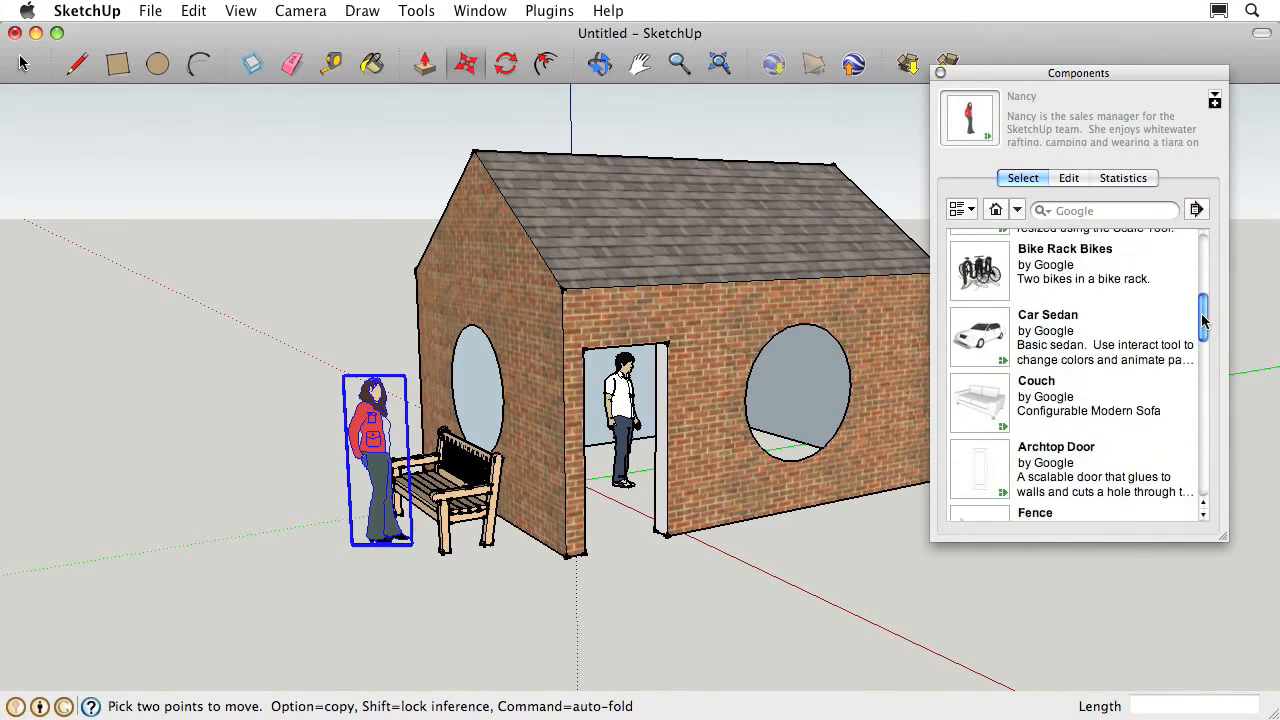
scroll(1204, 270, "up", 5)
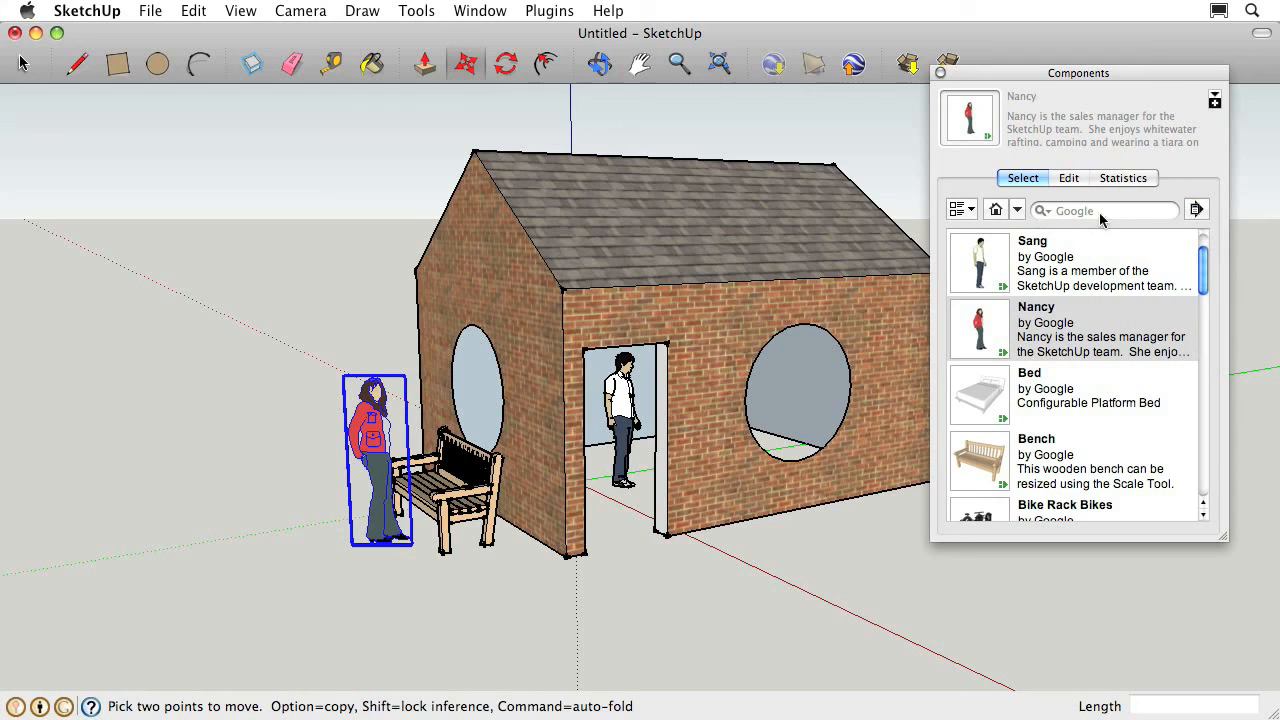
left_click(1017, 210)
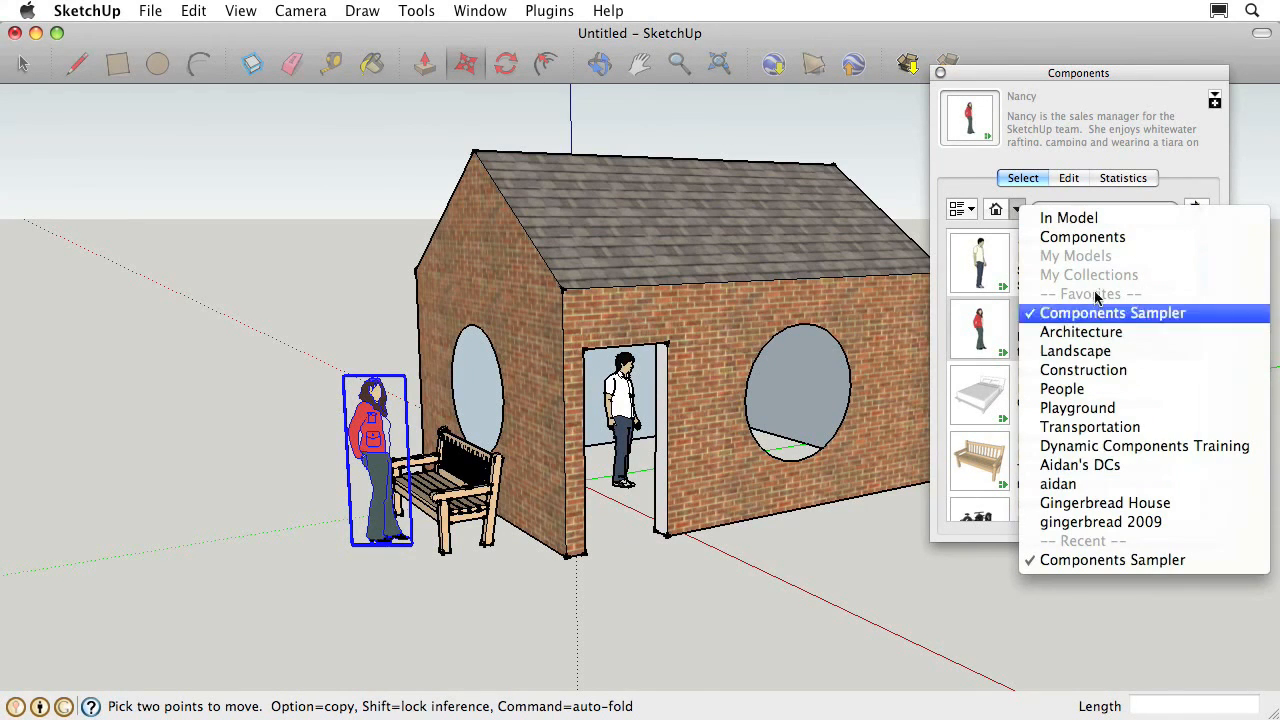
left_click(1187, 177)
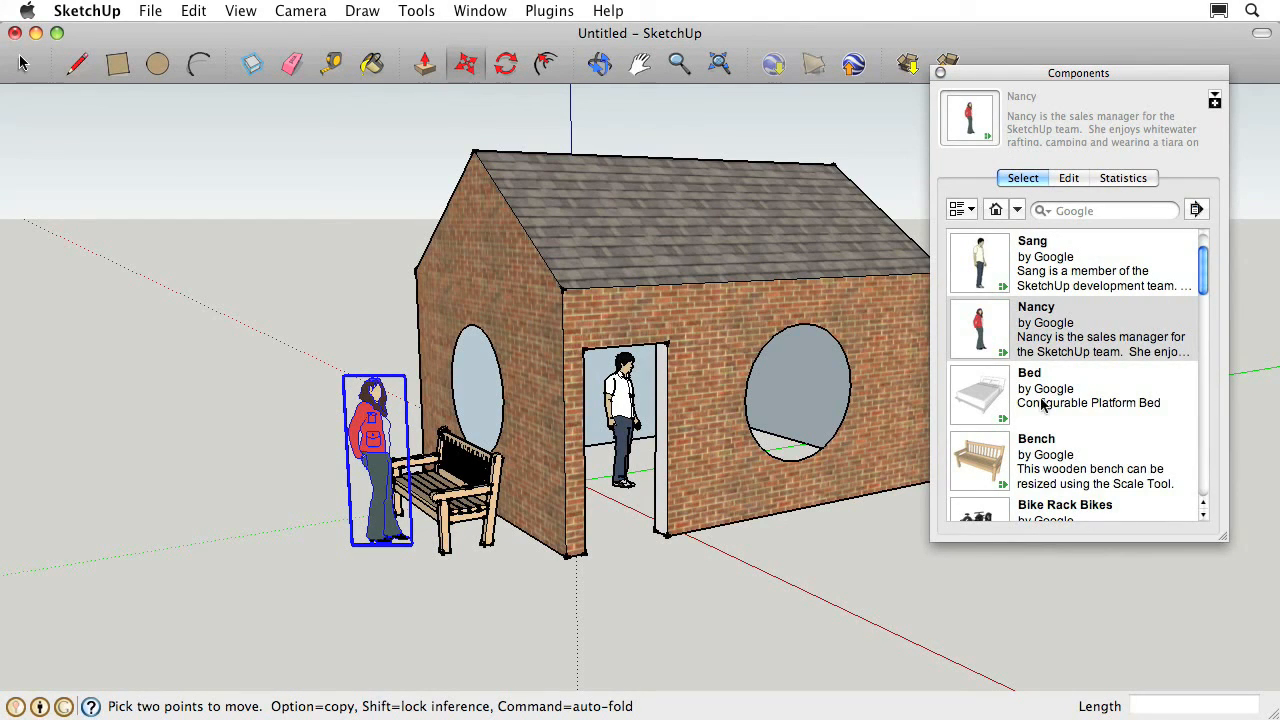
Close the component library and deselect the woman figure beside the bench
left_click(940, 73)
left_click(599, 63)
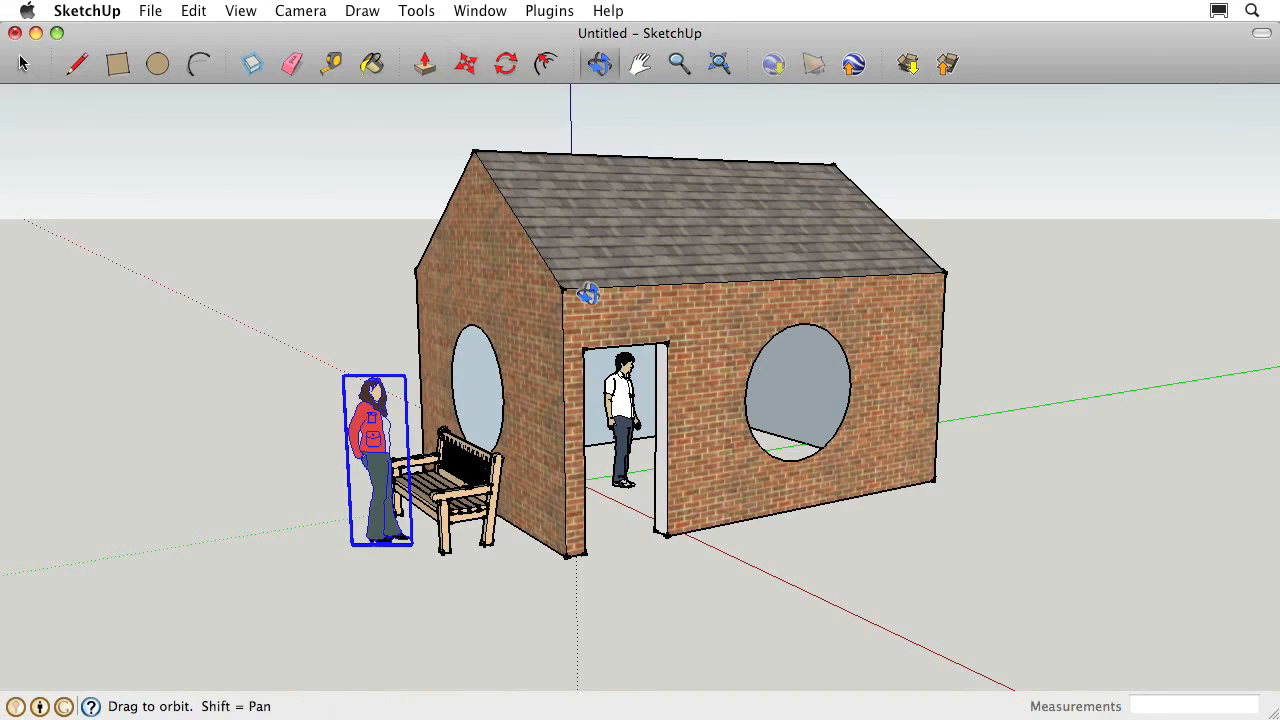
left_click_drag(698, 470, 375, 380)
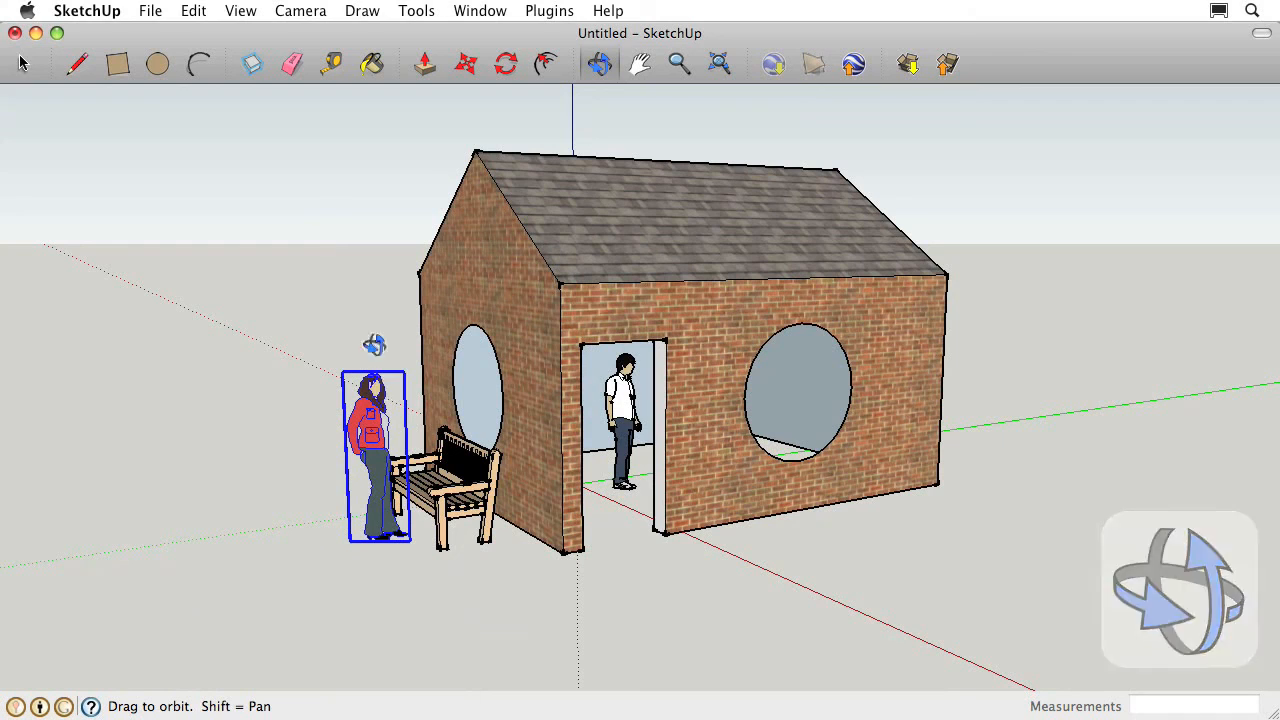
left_click(28, 74)
left_click(226, 279)
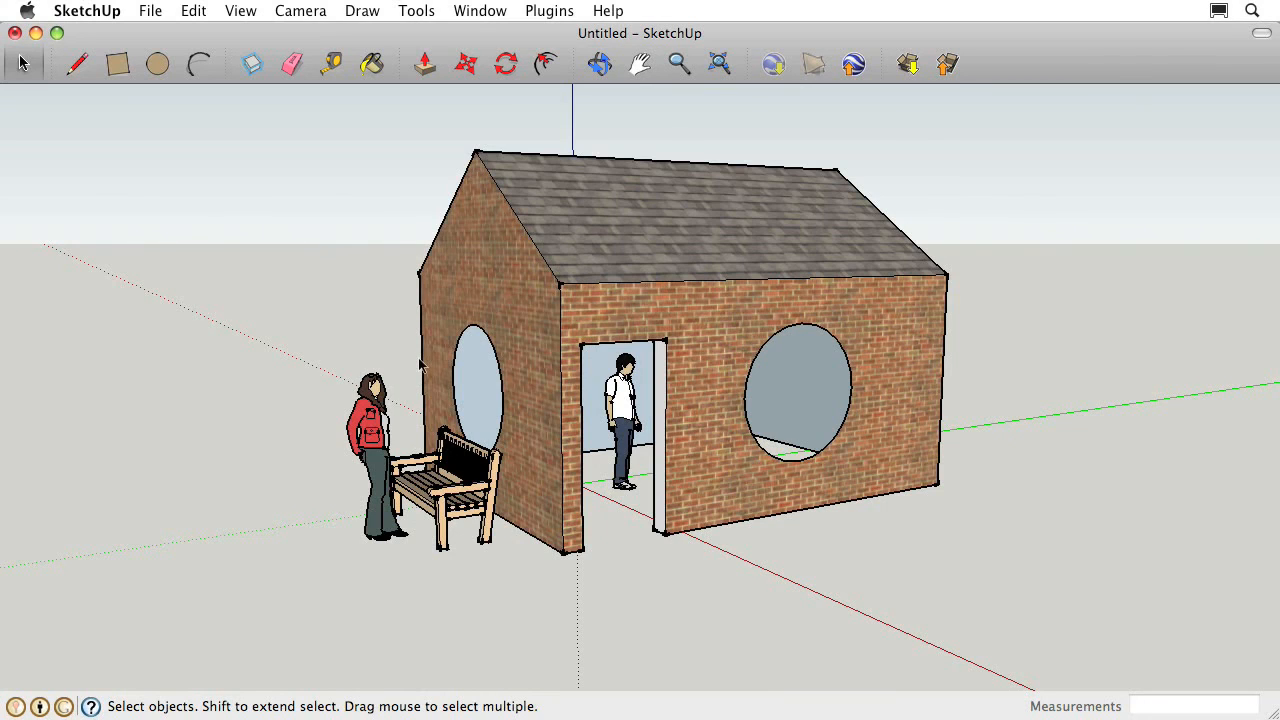
Turn on shadows for the model and set the shadow time to 09:55 AM and the date to 10/16
left_click(479, 12)
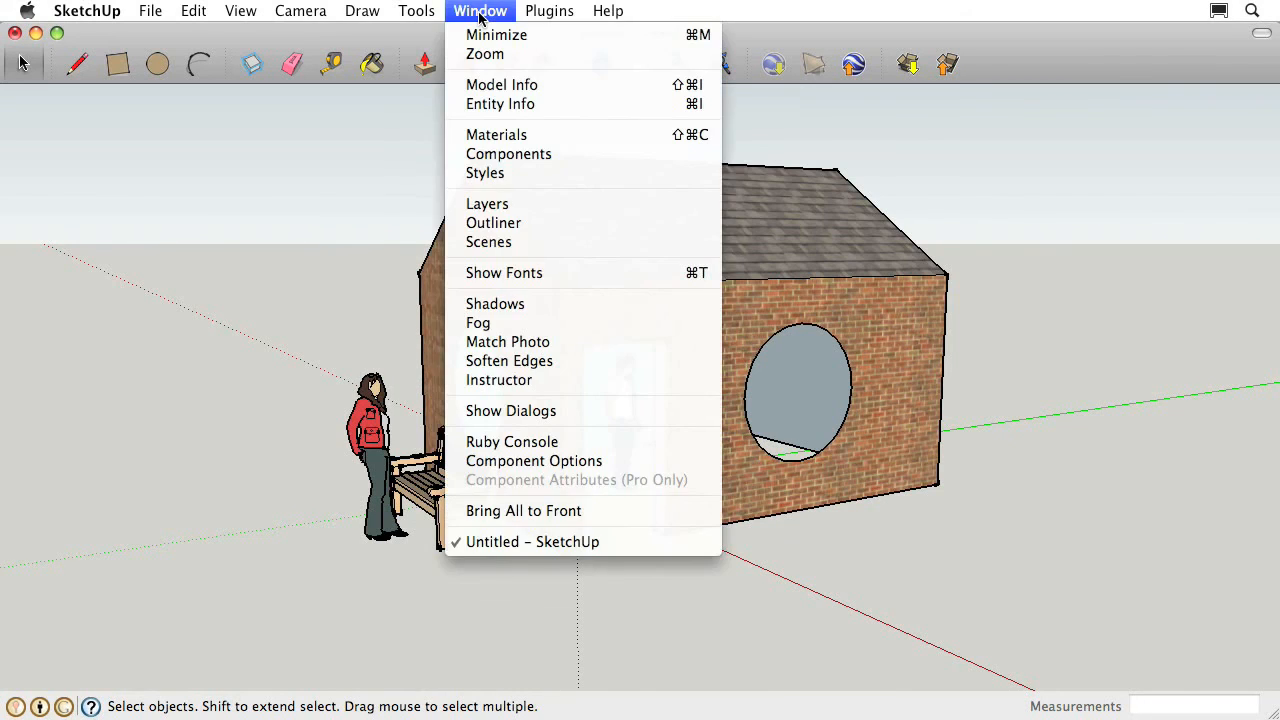
left_click(535, 306)
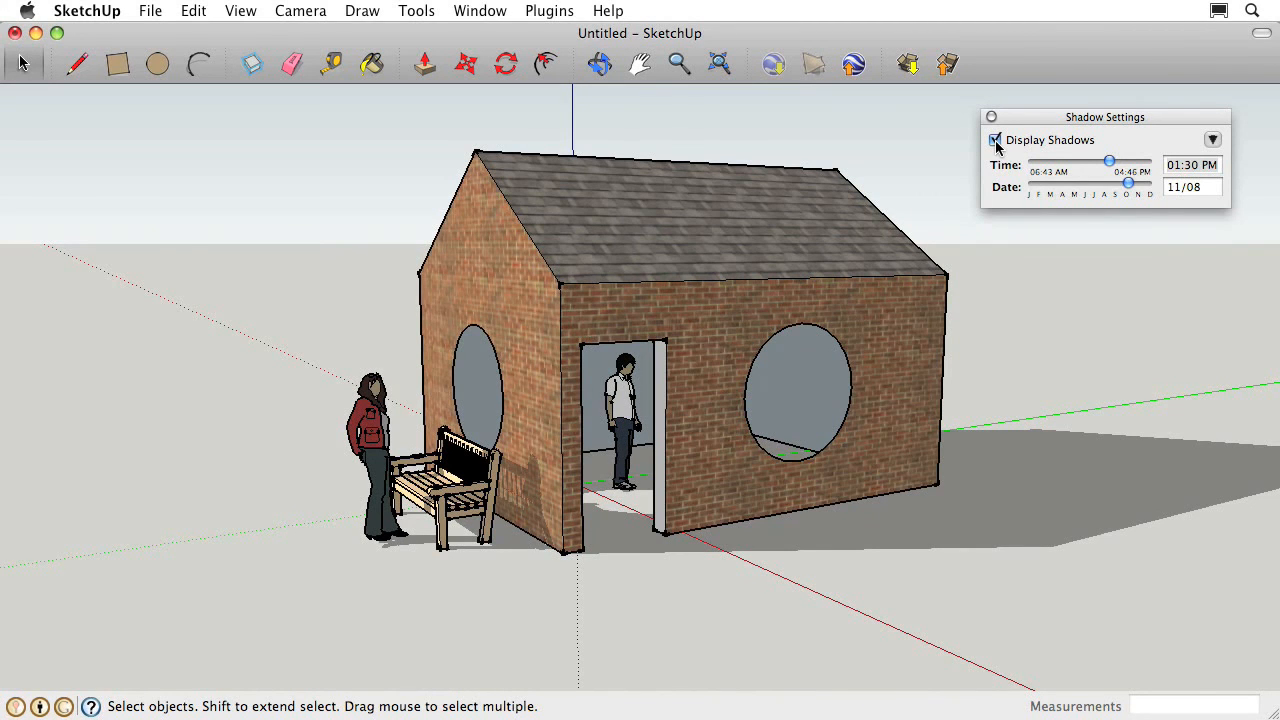
left_click_drag(1109, 165, 1125, 192)
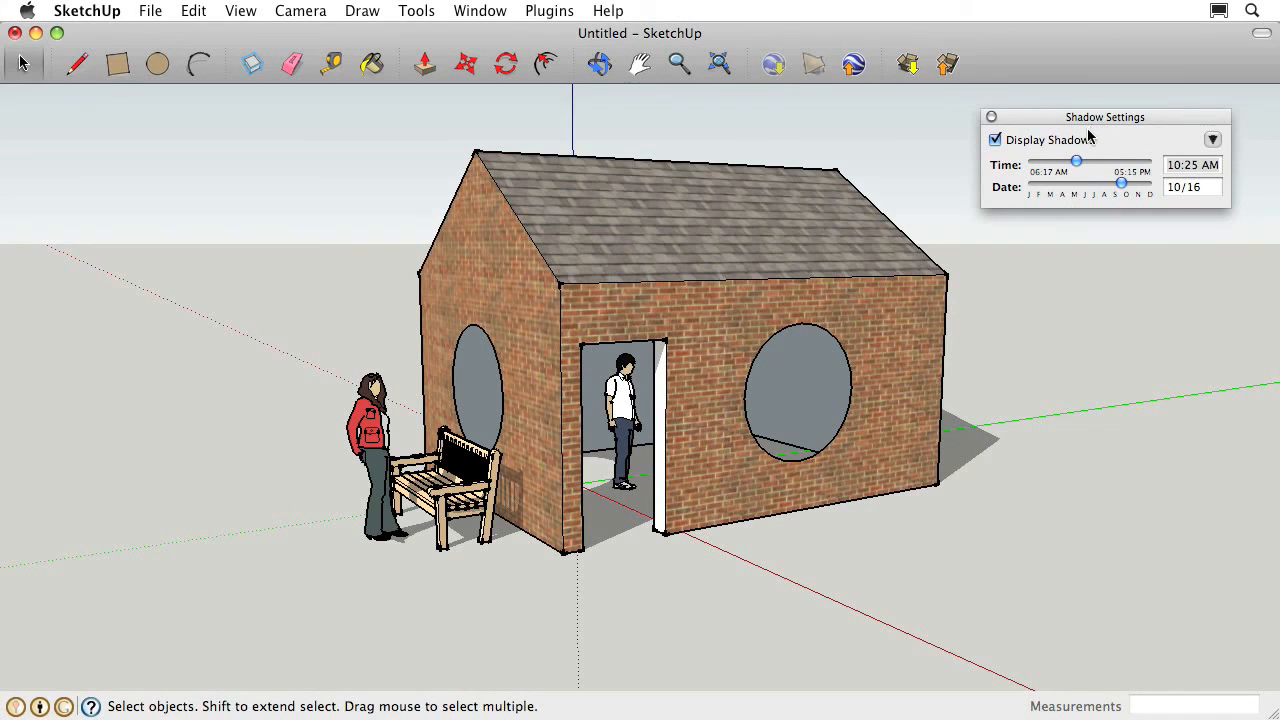
mouse_move(1076, 160)
left_mouse_down()
mouse_move(1049, 161)
mouse_move(1113, 164)
mouse_move(1073, 172)
left_mouse_up()
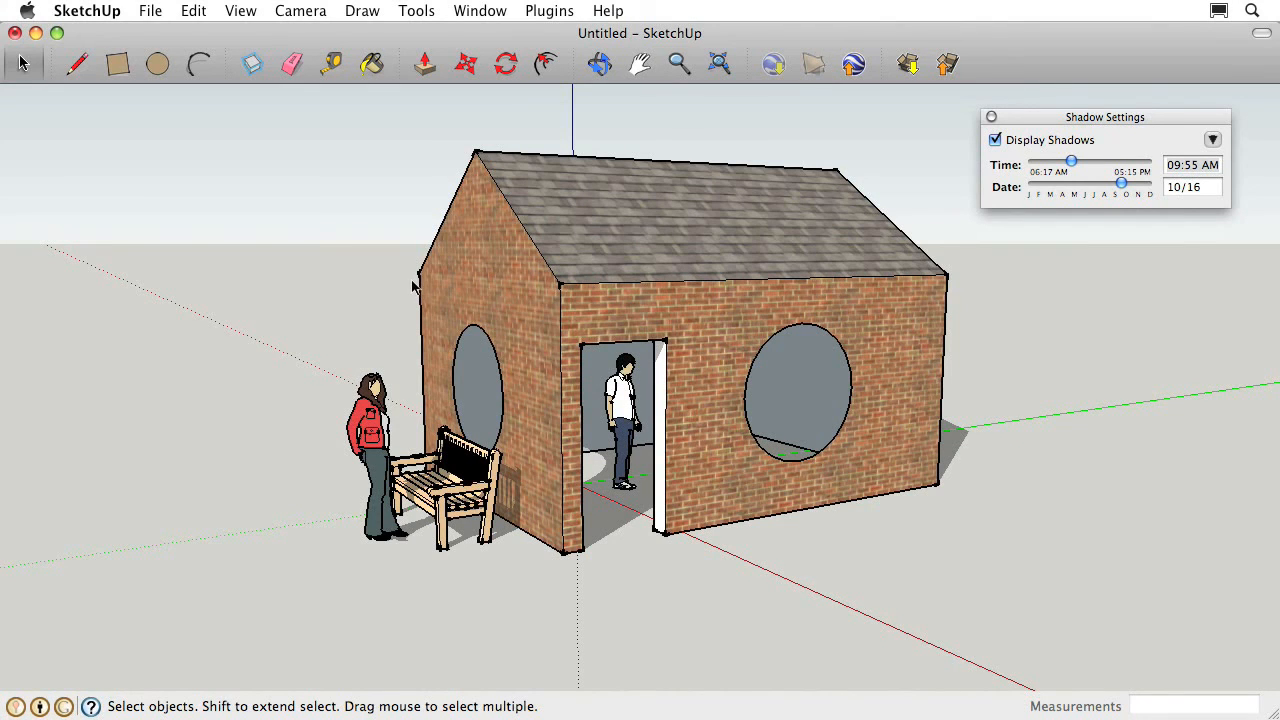
Draw a rectangle about 10 7/16" high across the gable wall above the round window and pull it outward as a canopy over the bench
left_click(598, 64)
left_click_drag(357, 314, 515, 370)
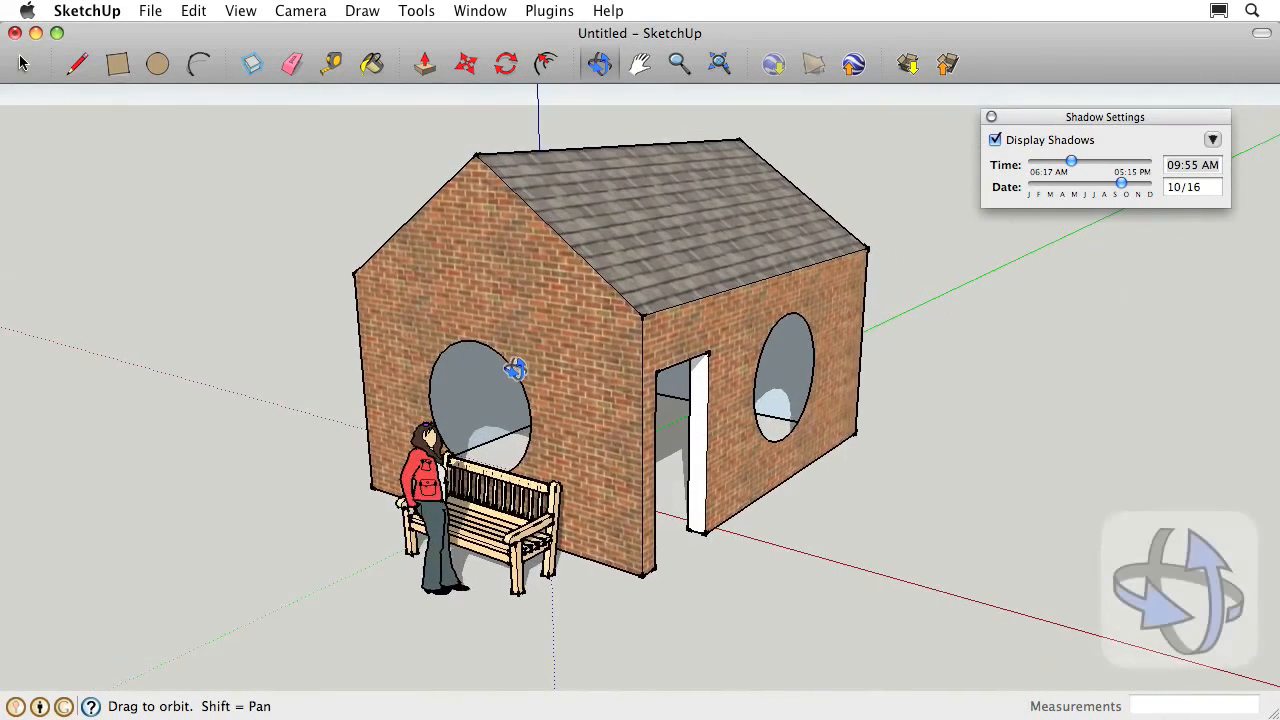
left_click(117, 66)
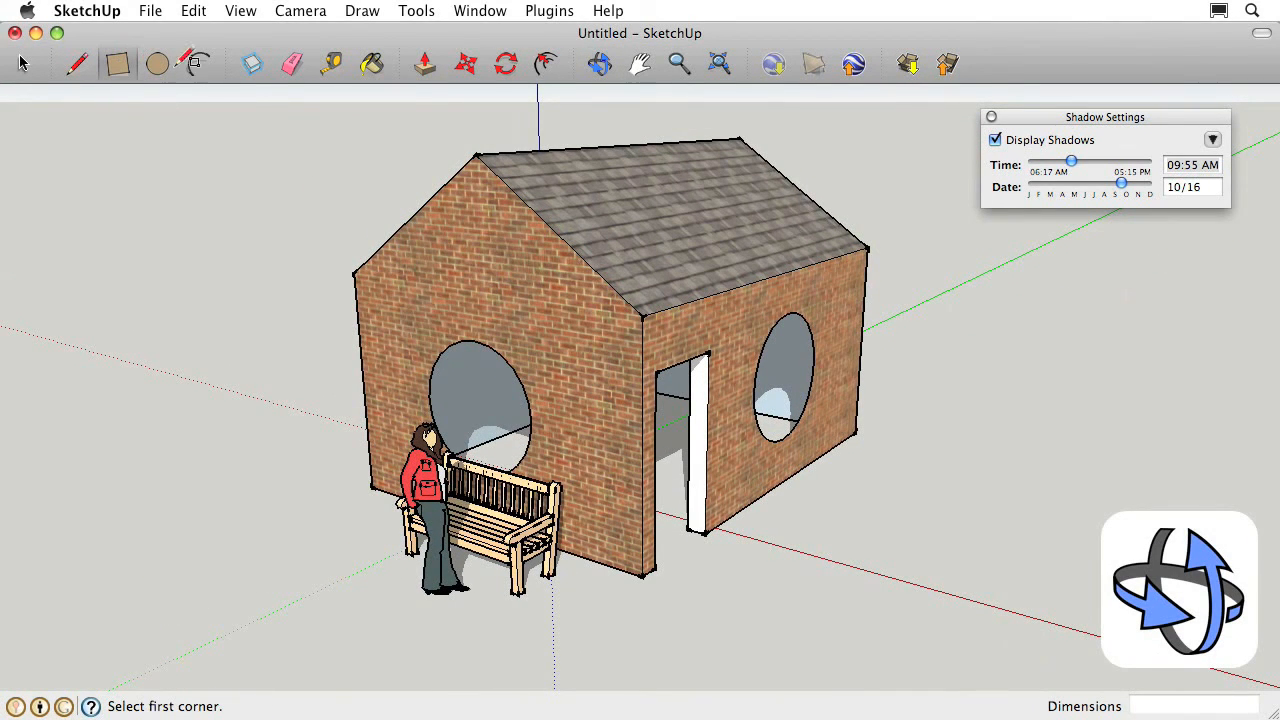
left_click(370, 279)
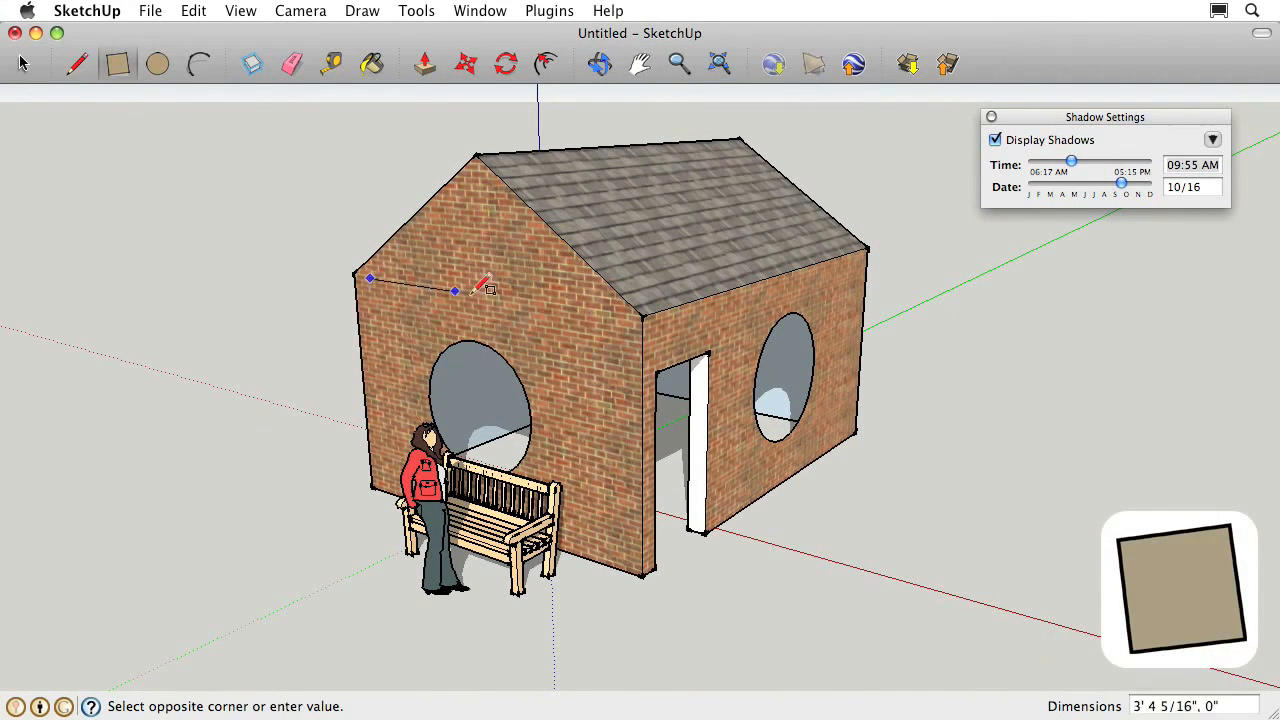
left_click(630, 345)
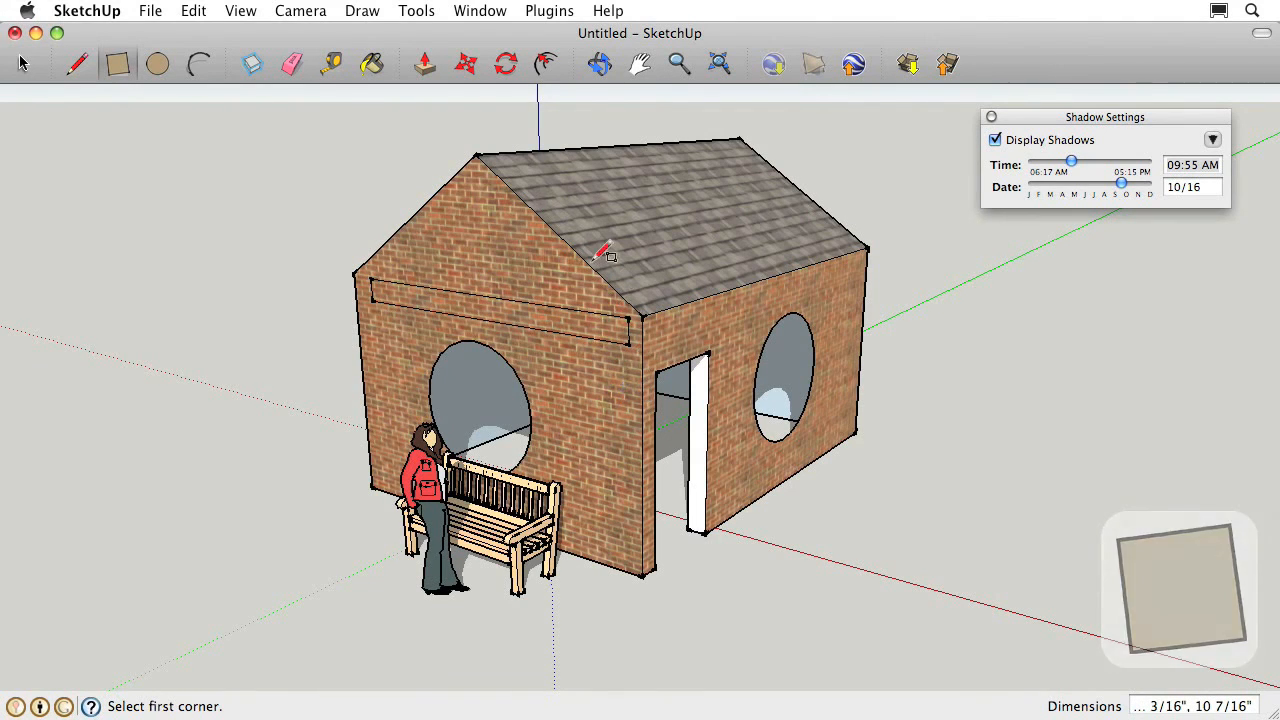
left_click(426, 68)
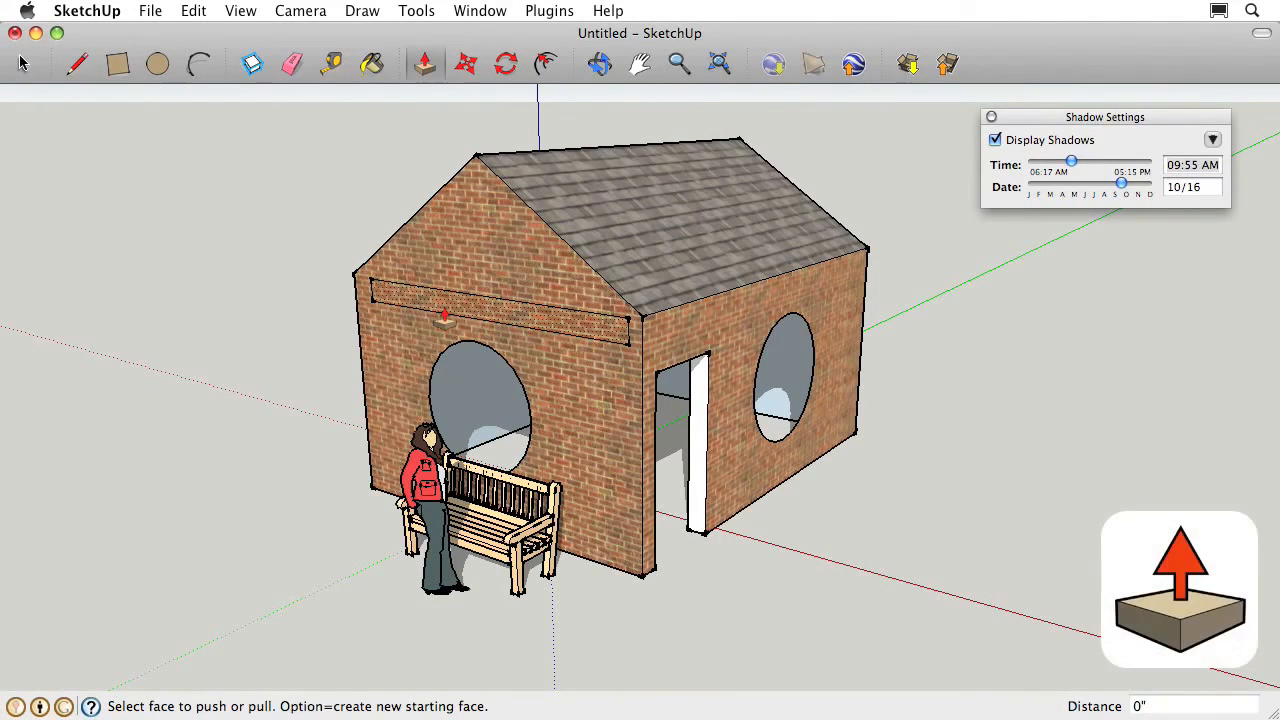
left_click_drag(440, 318, 214, 386)
Draw a circle of about 1' 2 3/8" radius on the canopy's underside near its outer edge and extrude it down to the house's base as a column
left_click(599, 63)
left_click_drag(601, 494, 560, 214)
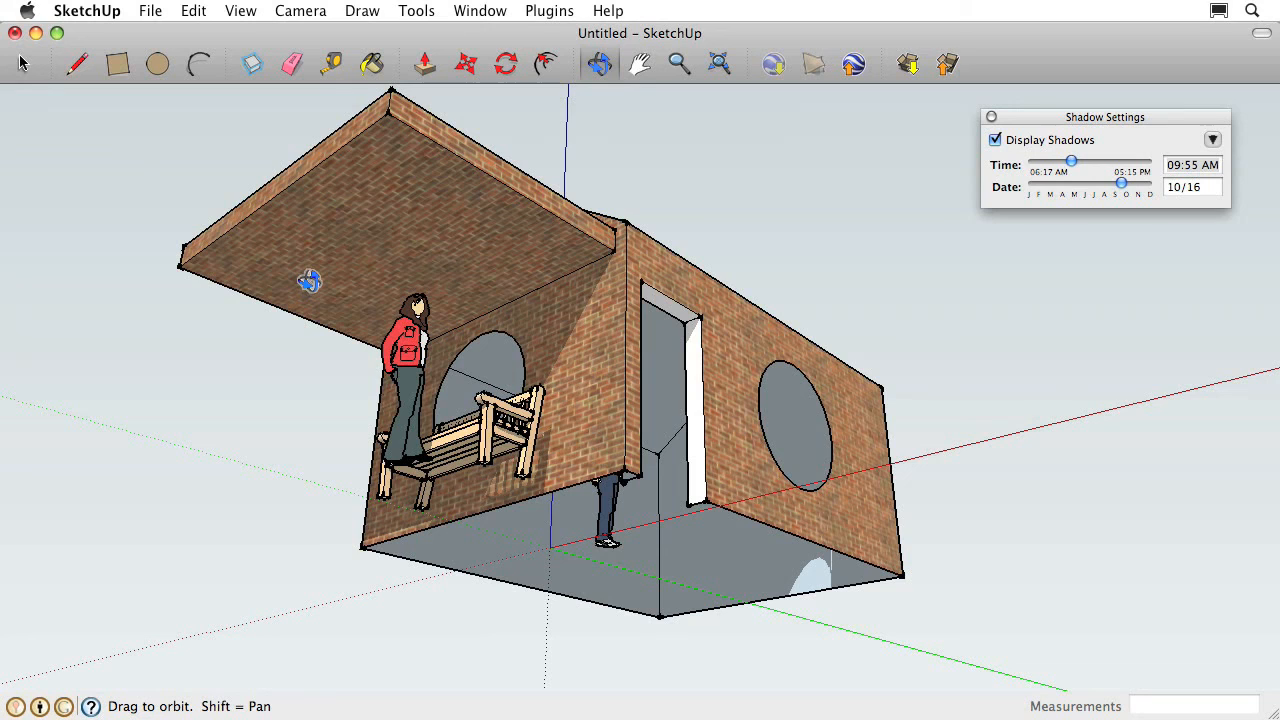
left_click(158, 66)
left_click(327, 221)
left_click(358, 236)
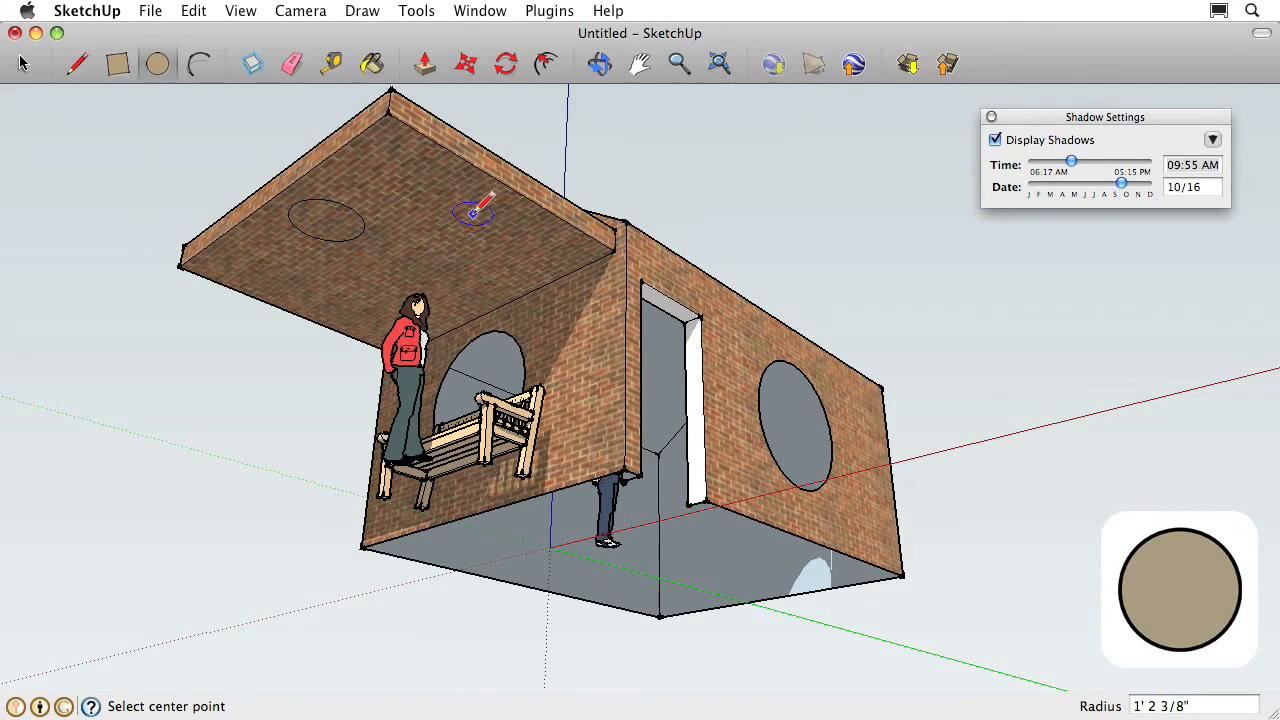
left_click(424, 64)
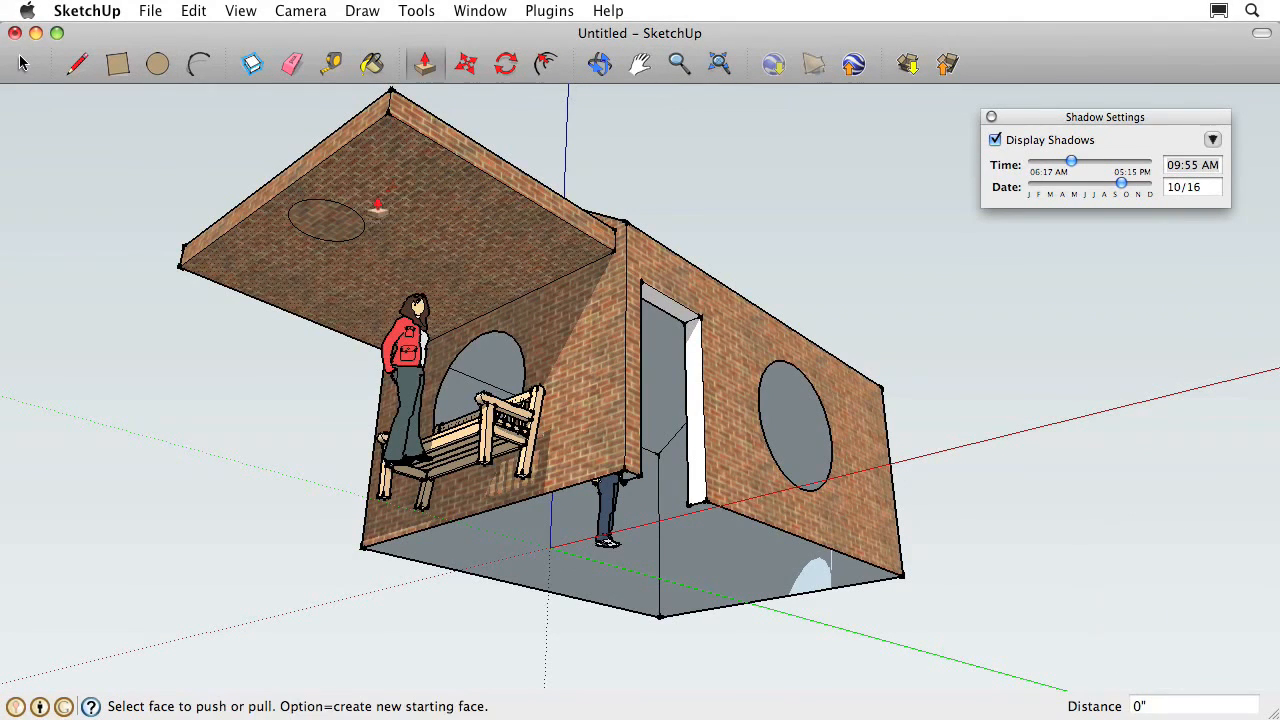
left_click_drag(340, 242, 626, 474)
Set the shadow time to 11:55 AM and the date to 05/22, and close the shadow settings
left_click(600, 64)
left_click_drag(674, 209, 666, 451)
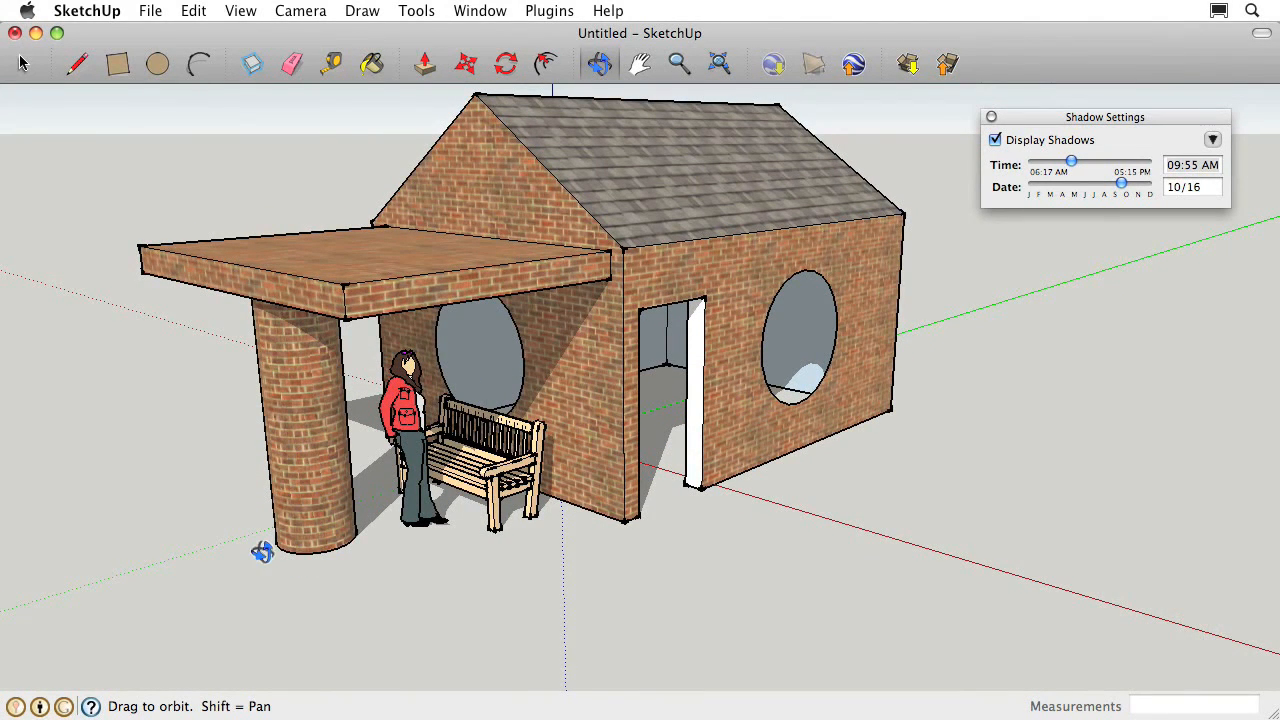
left_click_drag(666, 546, 638, 565)
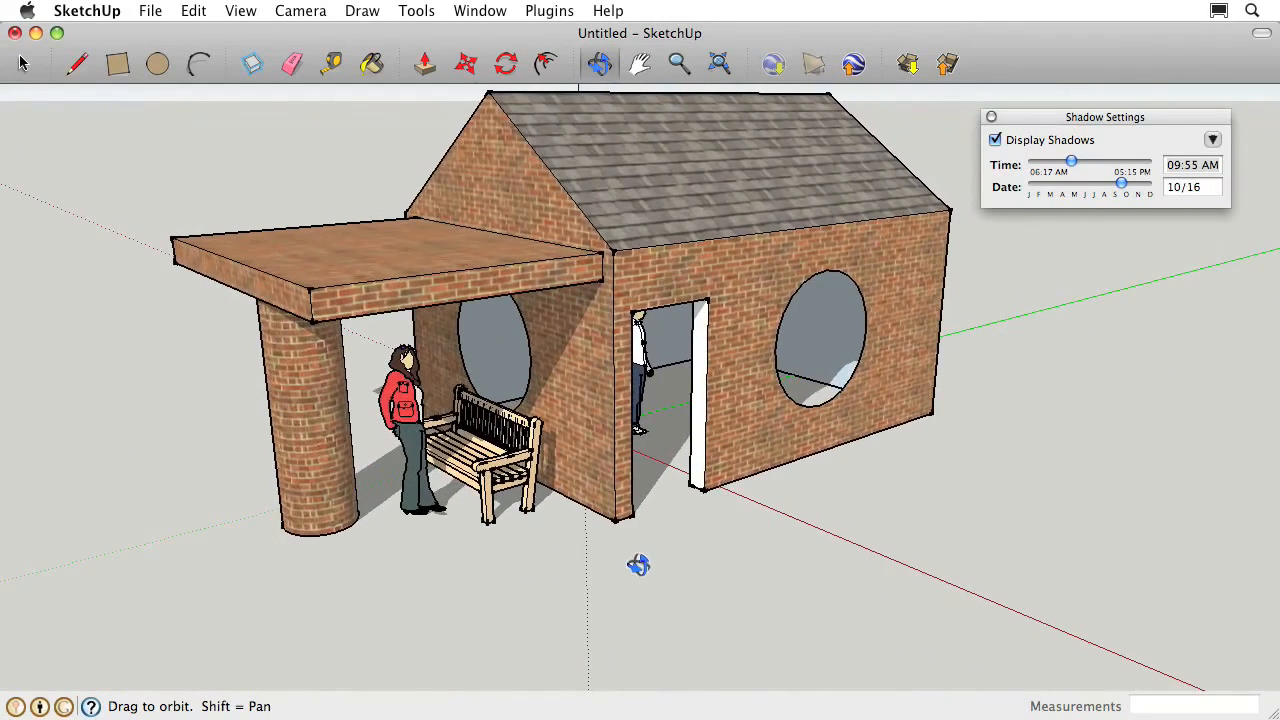
mouse_move(1070, 164)
left_mouse_down()
mouse_move(1057, 163)
mouse_move(1080, 163)
mouse_move(1069, 163)
mouse_move(1104, 188)
mouse_move(1078, 186)
mouse_move(1078, 162)
mouse_move(1091, 161)
left_mouse_up()
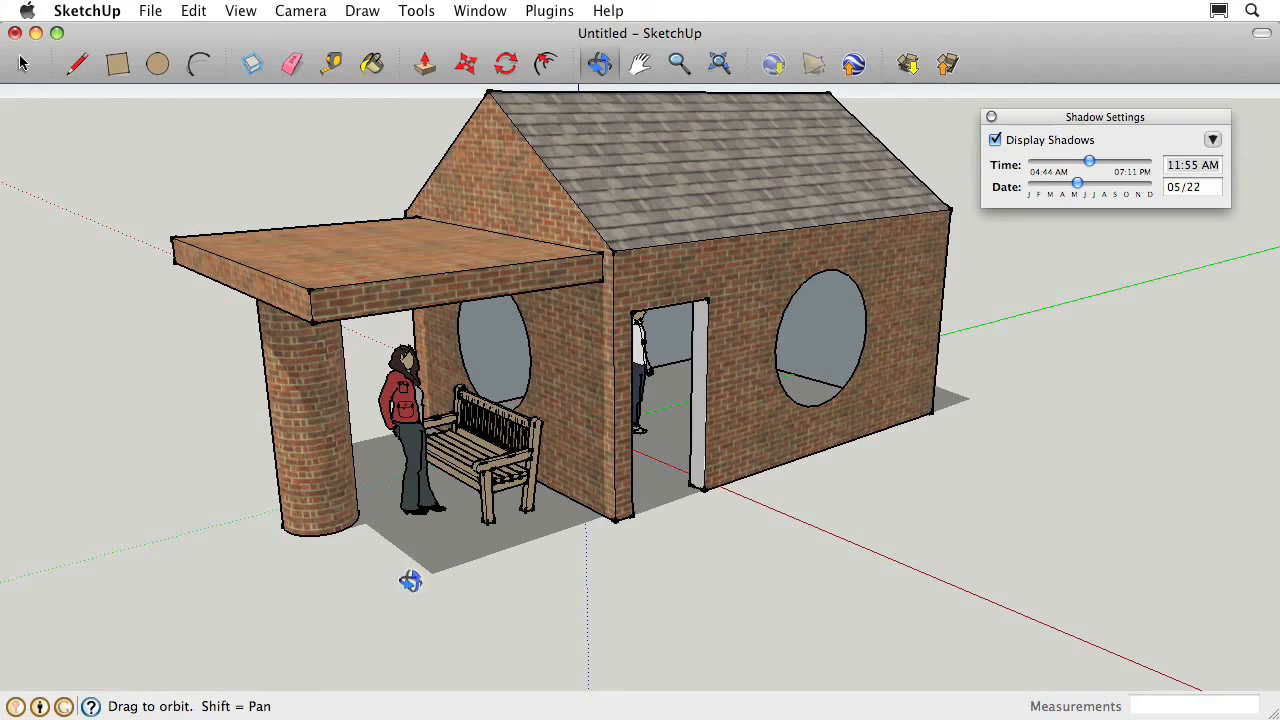
left_click_drag(832, 445, 781, 432)
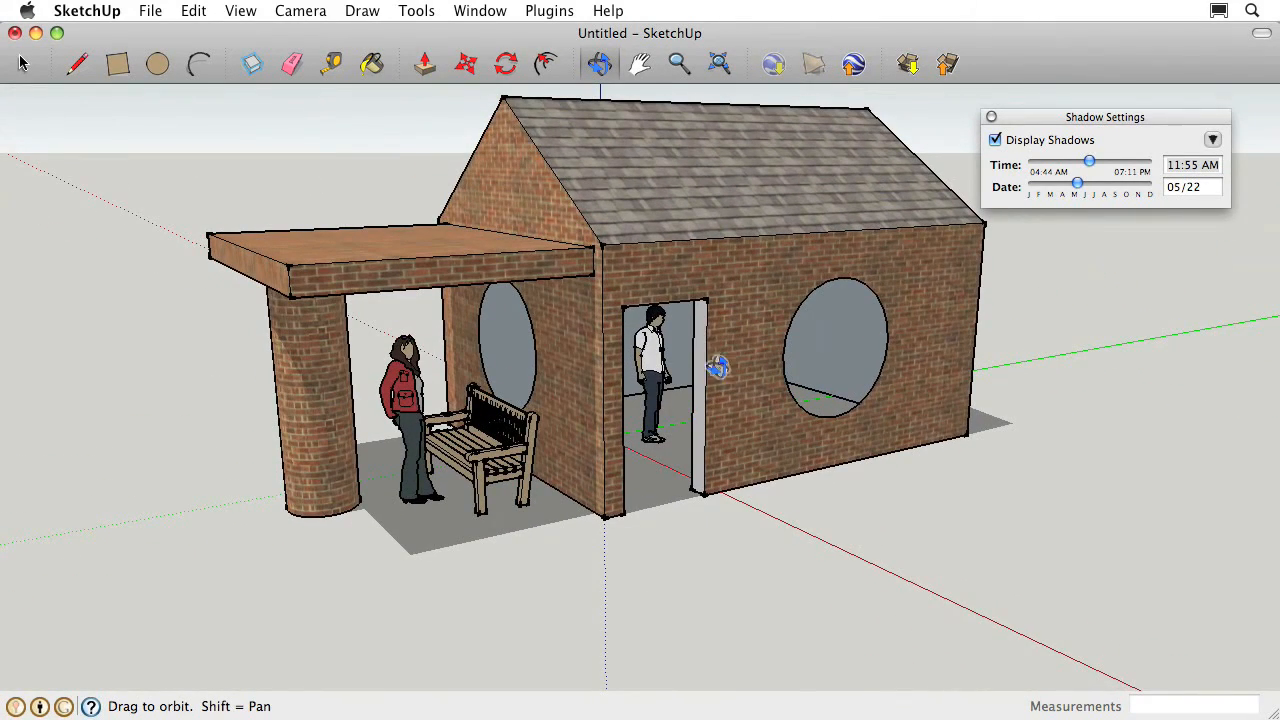
left_click(679, 64)
left_click_drag(665, 220, 657, 274)
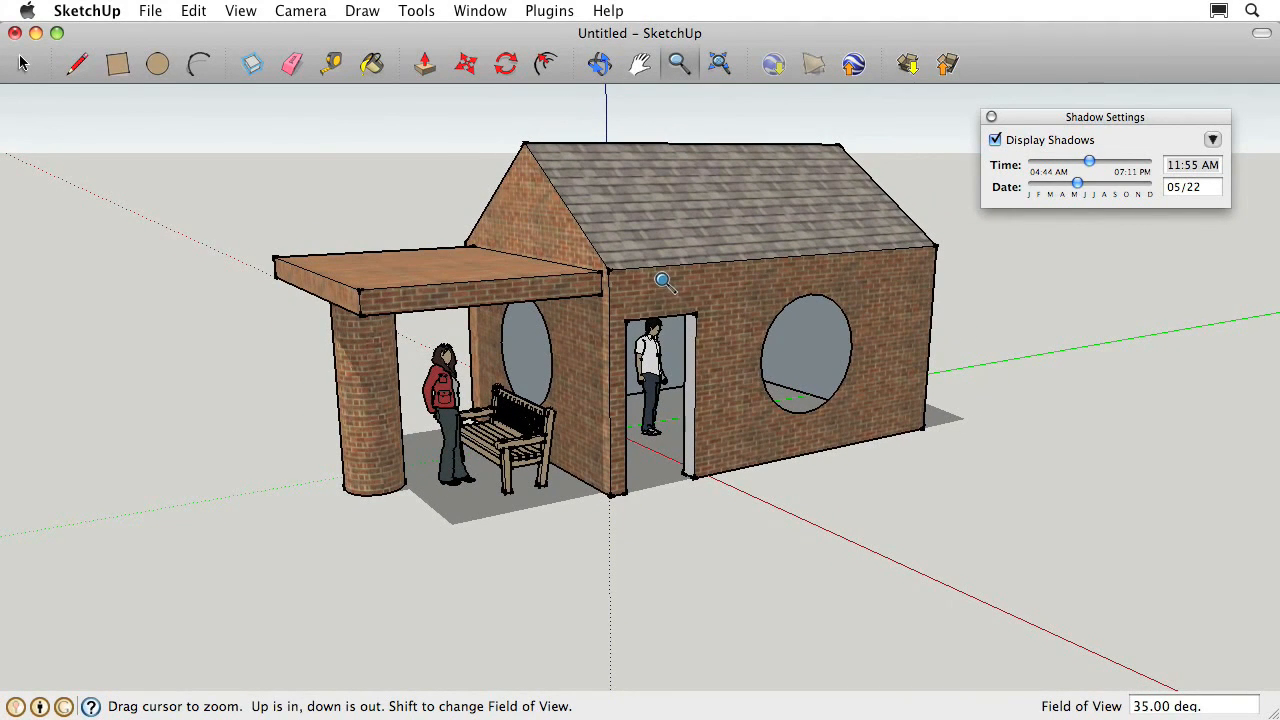
left_click(991, 117)
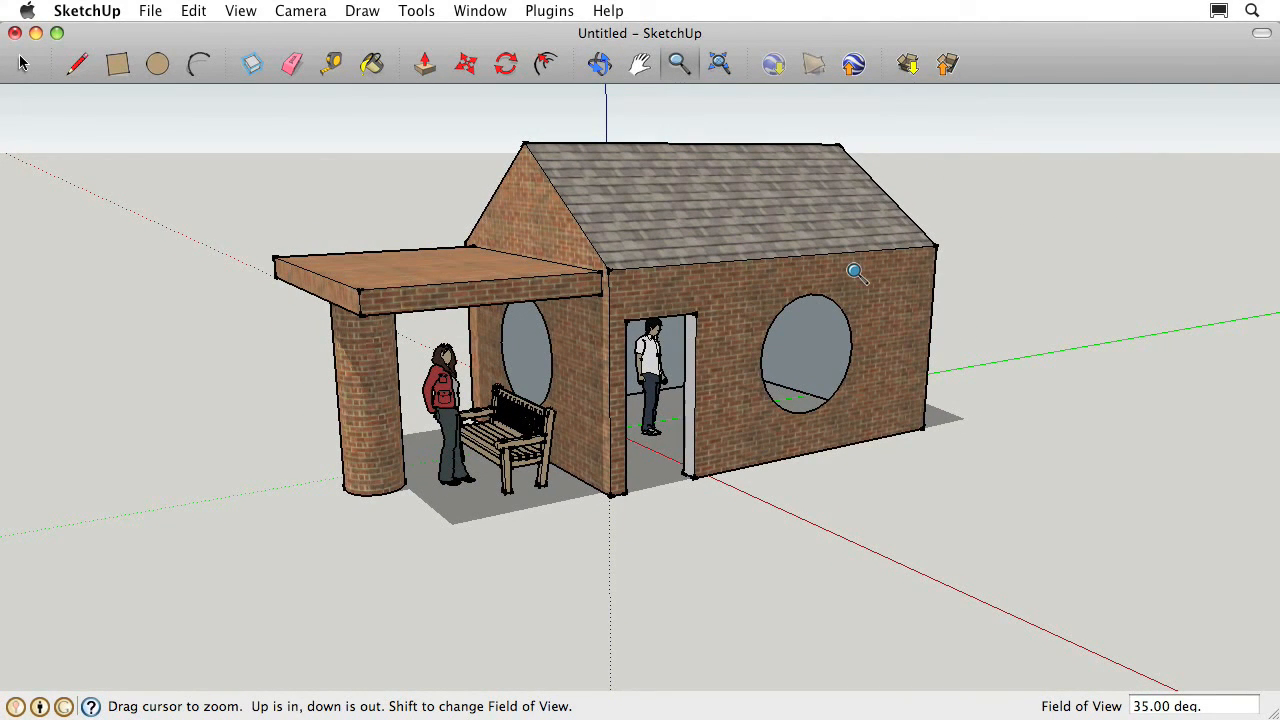